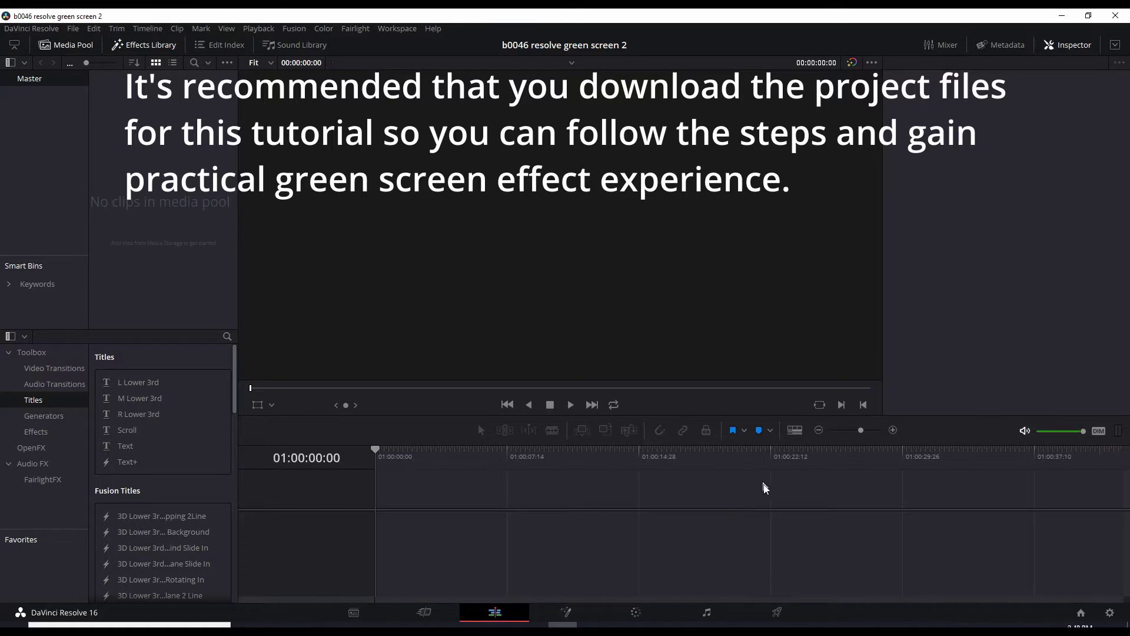
# Import all six b0046 files (four backgrounds, beach video, greenscreen talking head) into the Media Pool
pyautogui.hotkey('alt', 'Tab')
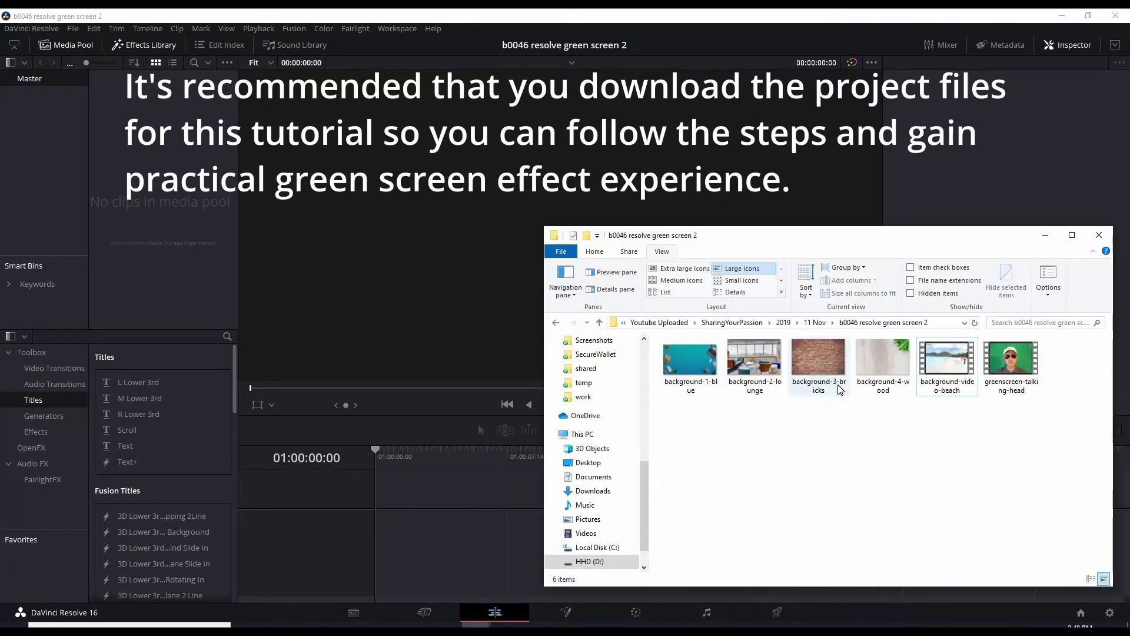
pyautogui.moveTo(1052, 454); pyautogui.dragTo(661, 340)
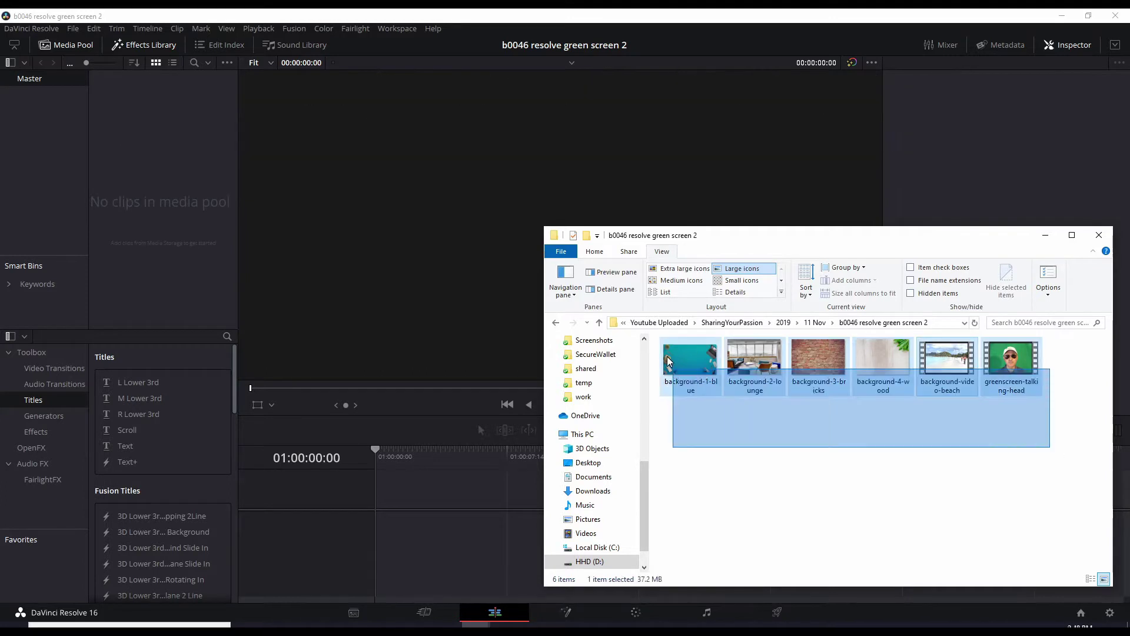
pyautogui.moveTo(717, 377); pyautogui.dragTo(164, 167)
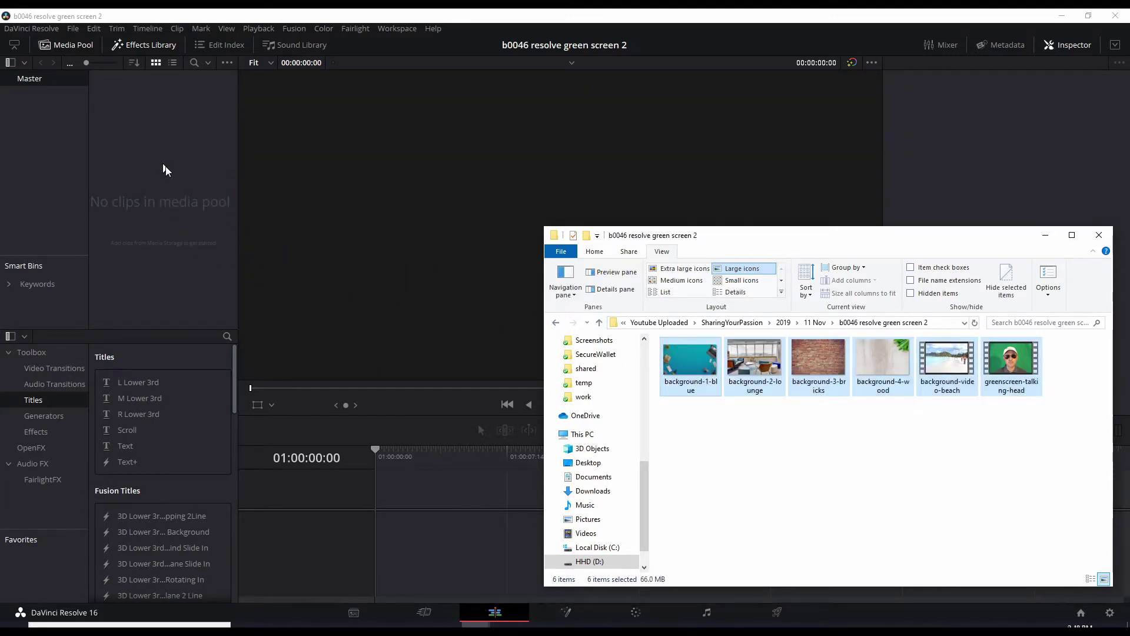
pyautogui.click(151, 253)
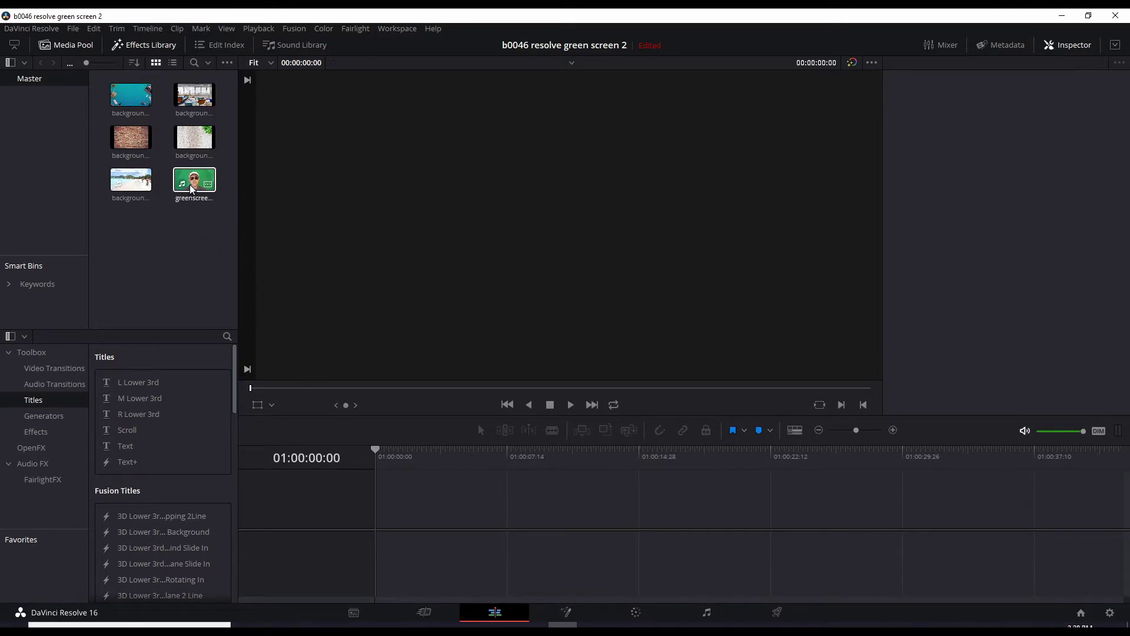
# Drop greenscreen-talking-head.mp4 onto the empty timeline to create Timeline 1
pyautogui.moveTo(193, 184); pyautogui.dragTo(383, 545)
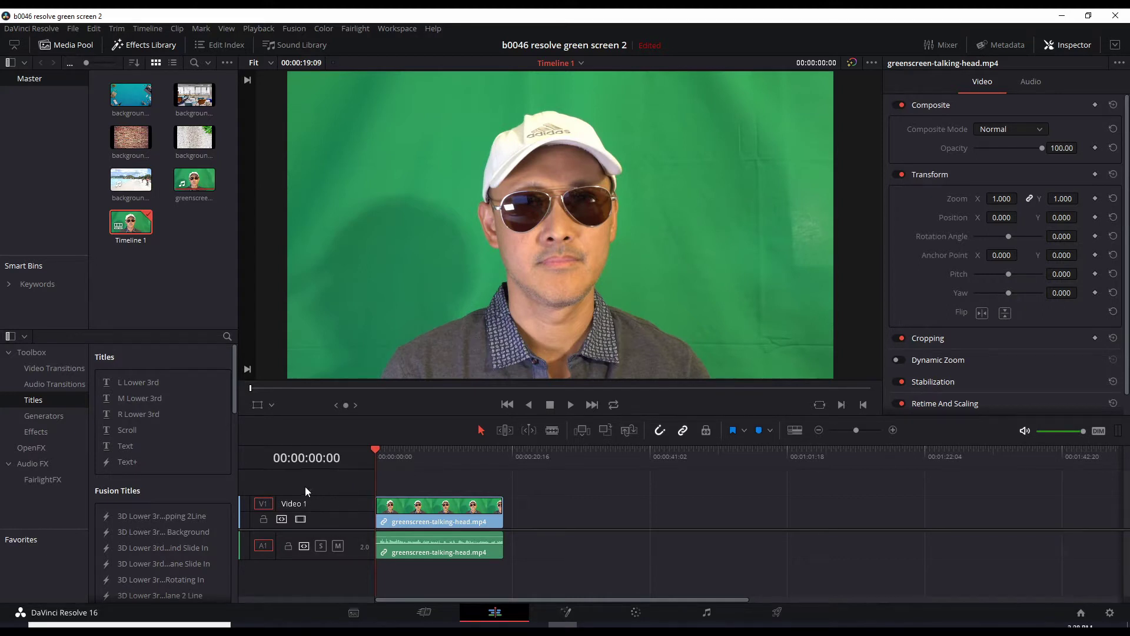
# Add a second video track and move the talking-head clip up onto Video 2
pyautogui.rightClick(340, 488)
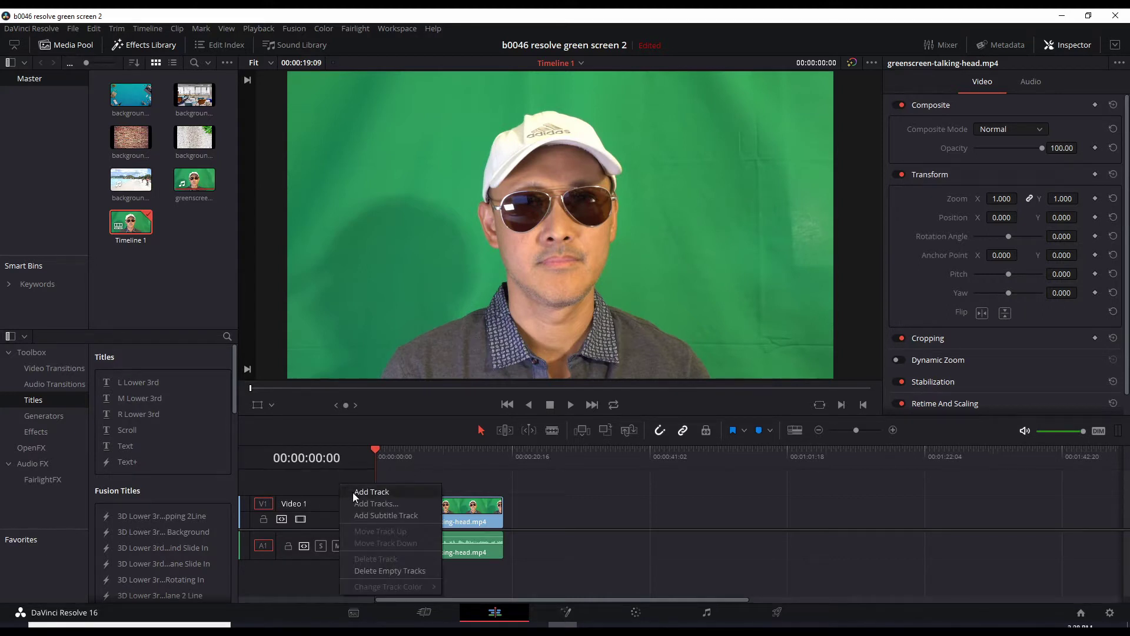
pyautogui.click(353, 493)
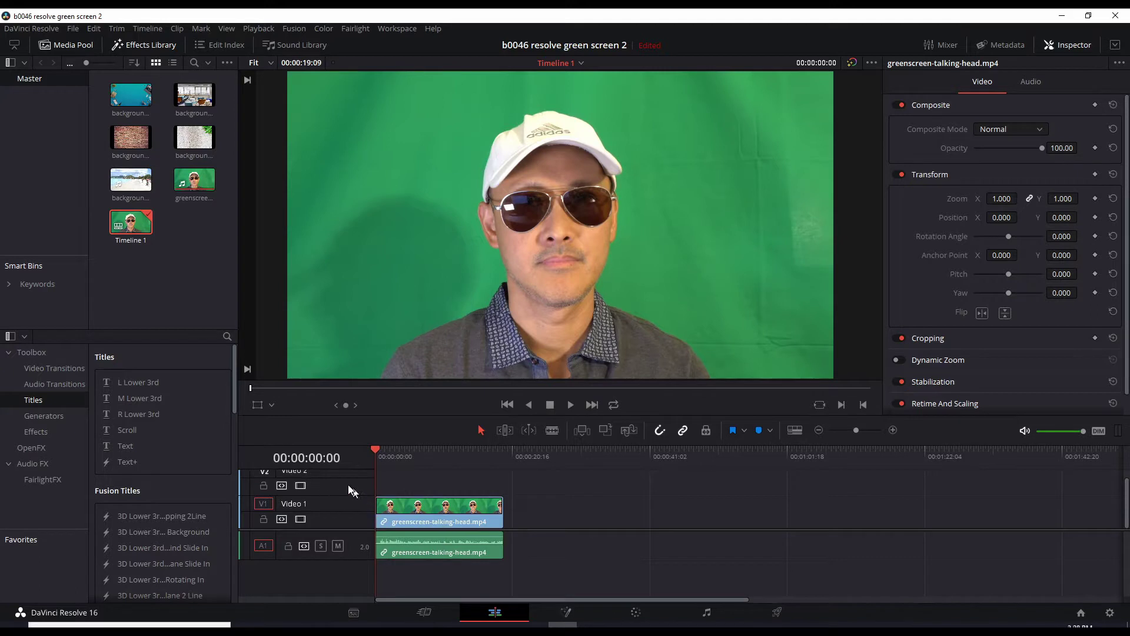
pyautogui.moveTo(358, 530); pyautogui.dragTo(359, 540)
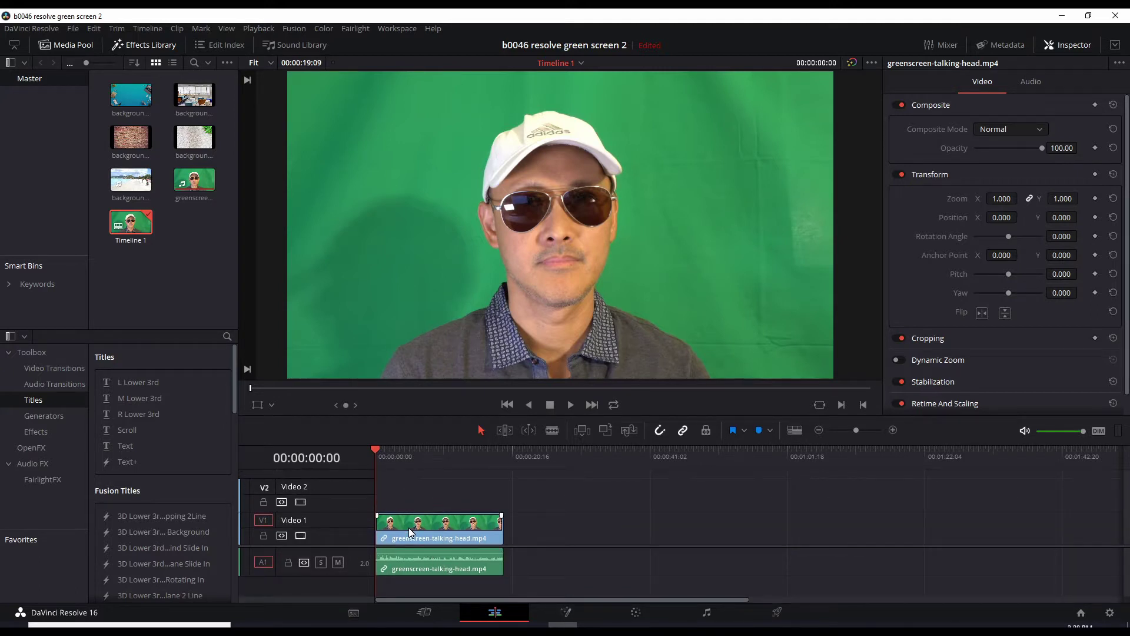
pyautogui.moveTo(410, 532); pyautogui.dragTo(405, 502)
pyautogui.click(570, 405)
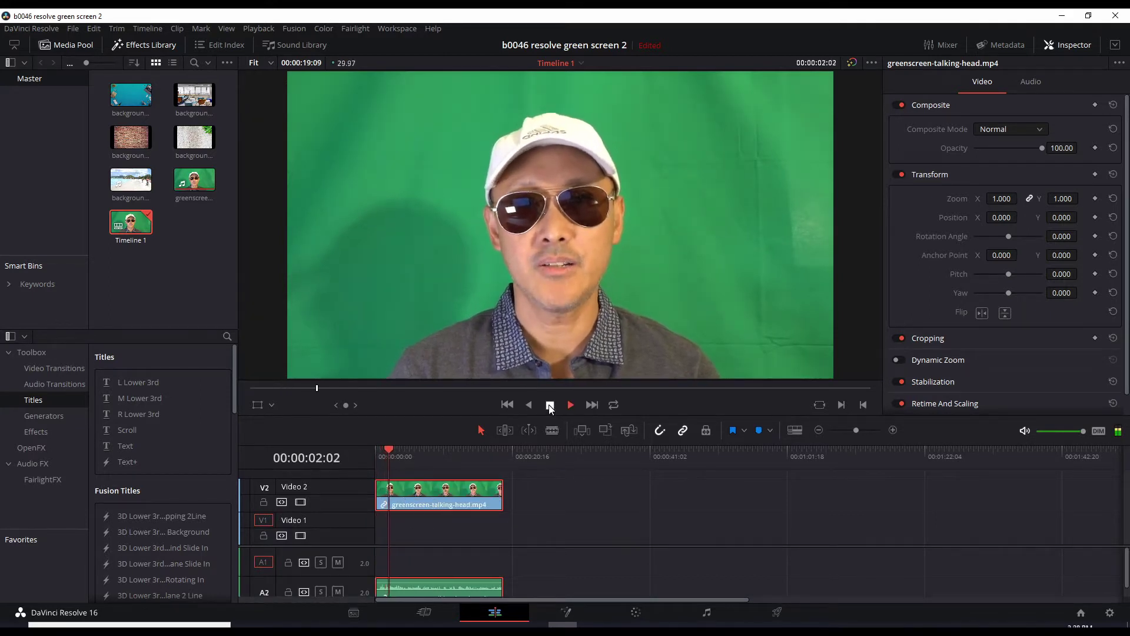
pyautogui.click(550, 405)
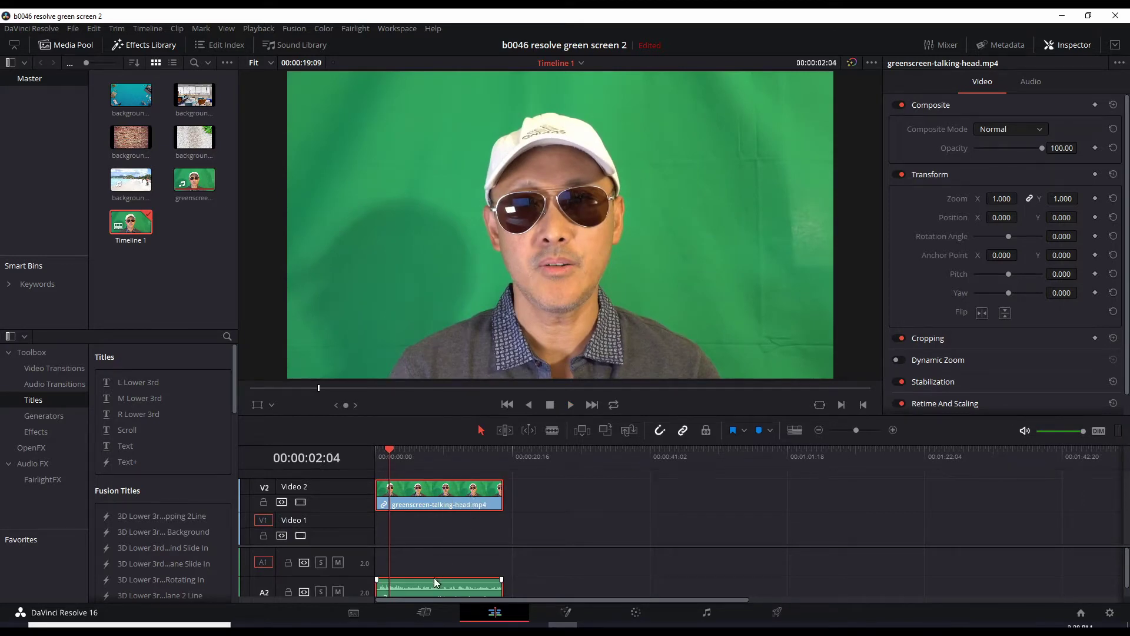
# Mute the talking head's audio track and preview the clip
pyautogui.click(338, 592)
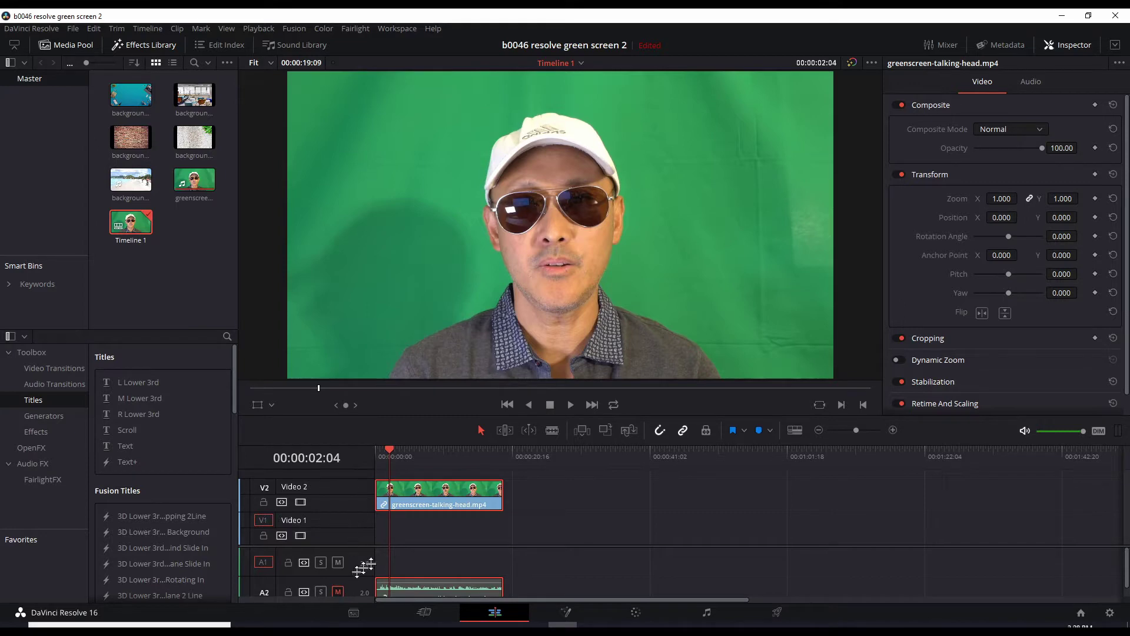
pyautogui.click(570, 405)
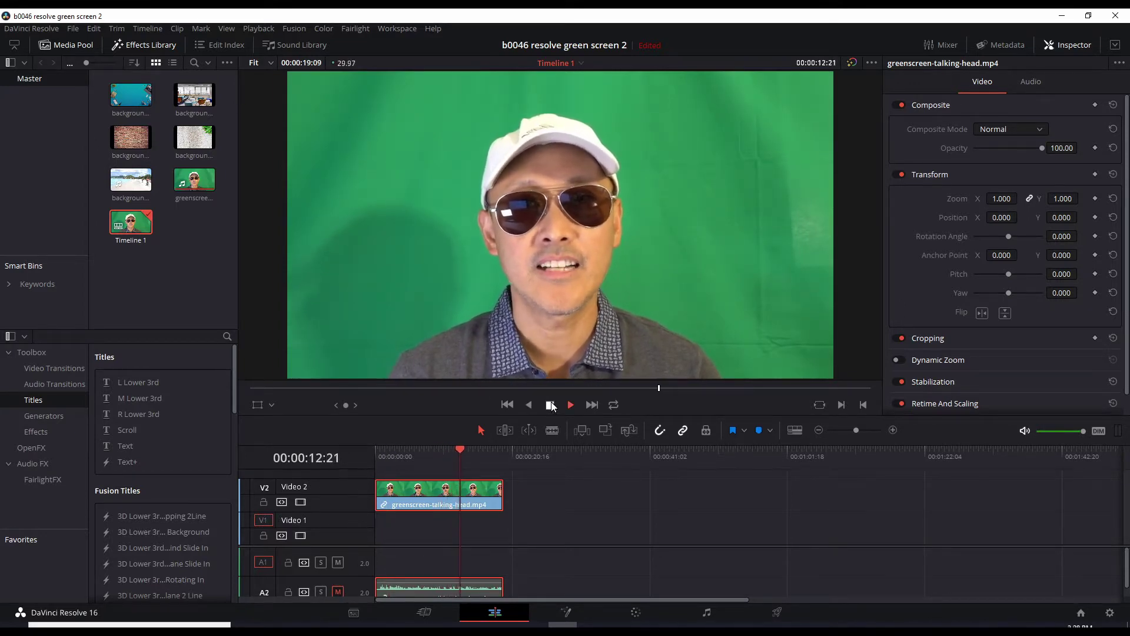
pyautogui.press('space')
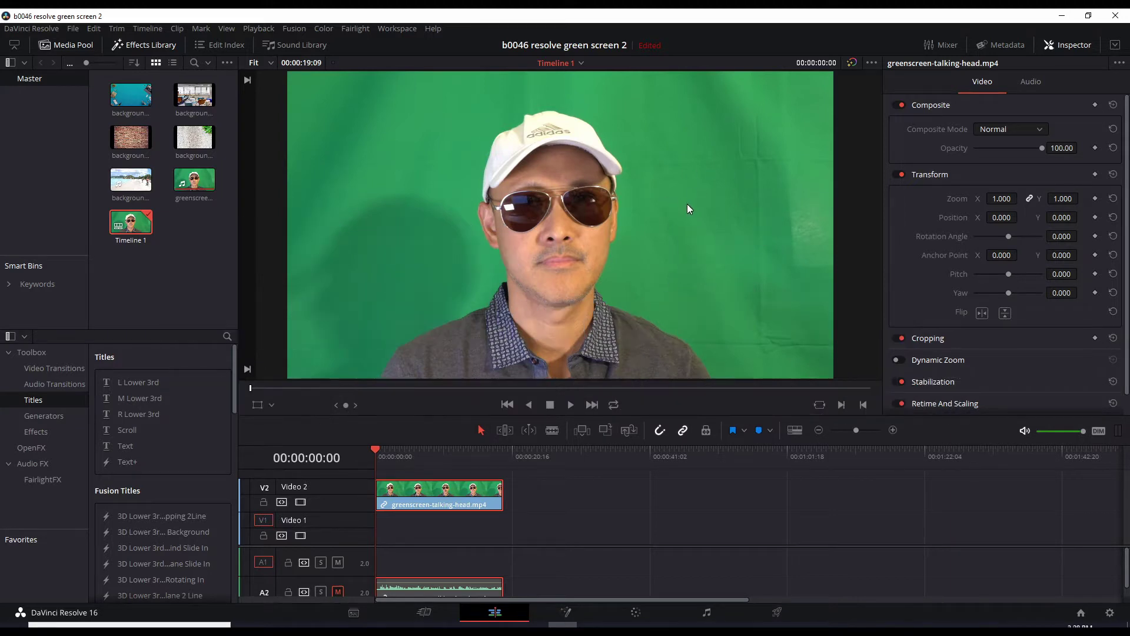
# Switch to the Color page to grade the greenscreen talking-head clip
pyautogui.click(636, 613)
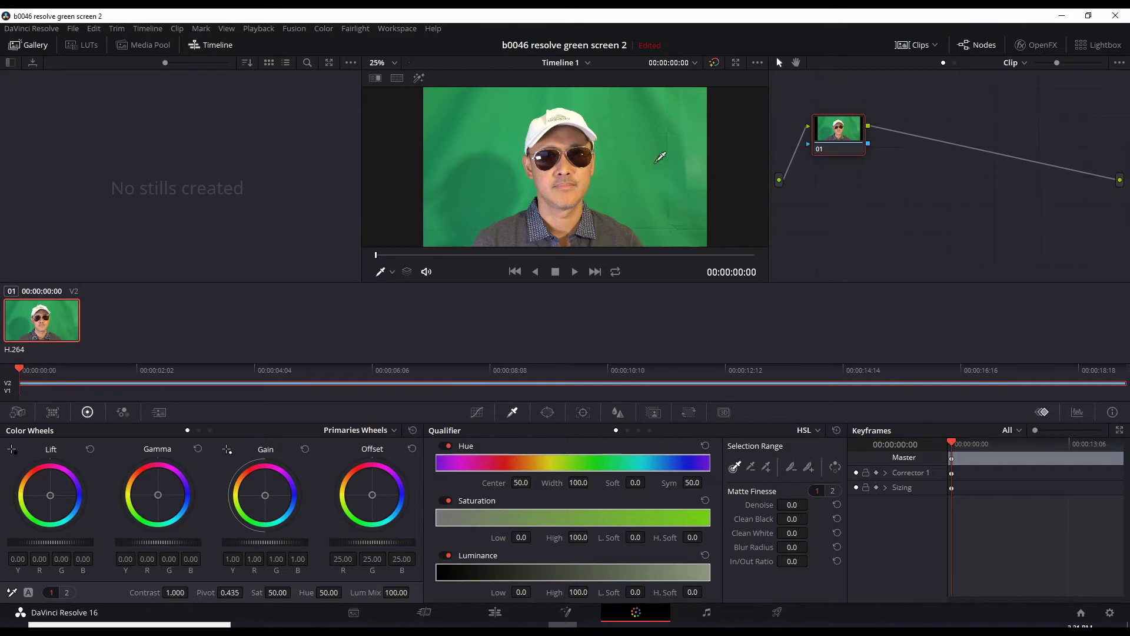
# Add an alpha output to the node graph and connect the clip node's alpha to it
pyautogui.rightClick(923, 190)
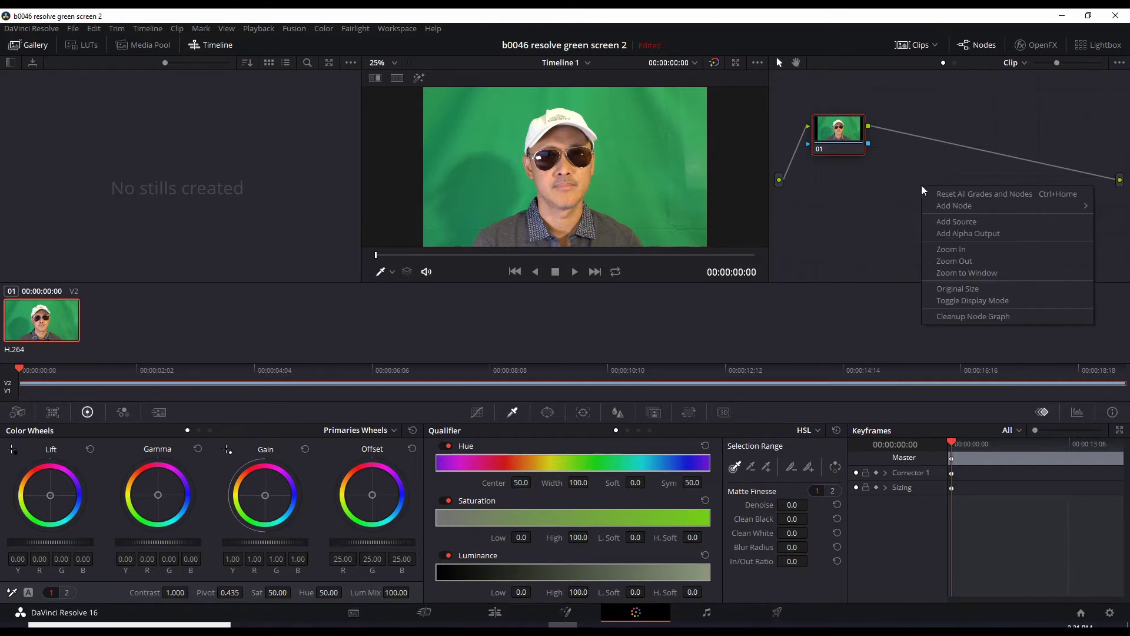
pyautogui.click(967, 235)
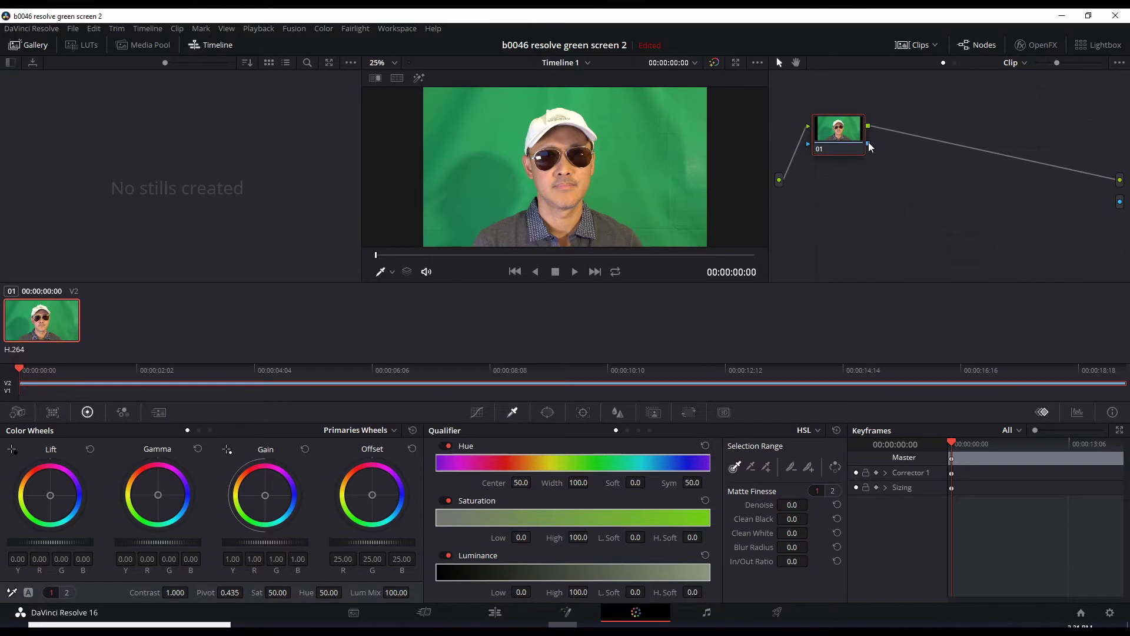
pyautogui.moveTo(868, 143); pyautogui.dragTo(1099, 210)
pyautogui.moveTo(1114, 200); pyautogui.dragTo(1119, 201)
# Sample the green screen with the qualifier and widen the hue range to width 13.1
pyautogui.click(634, 163)
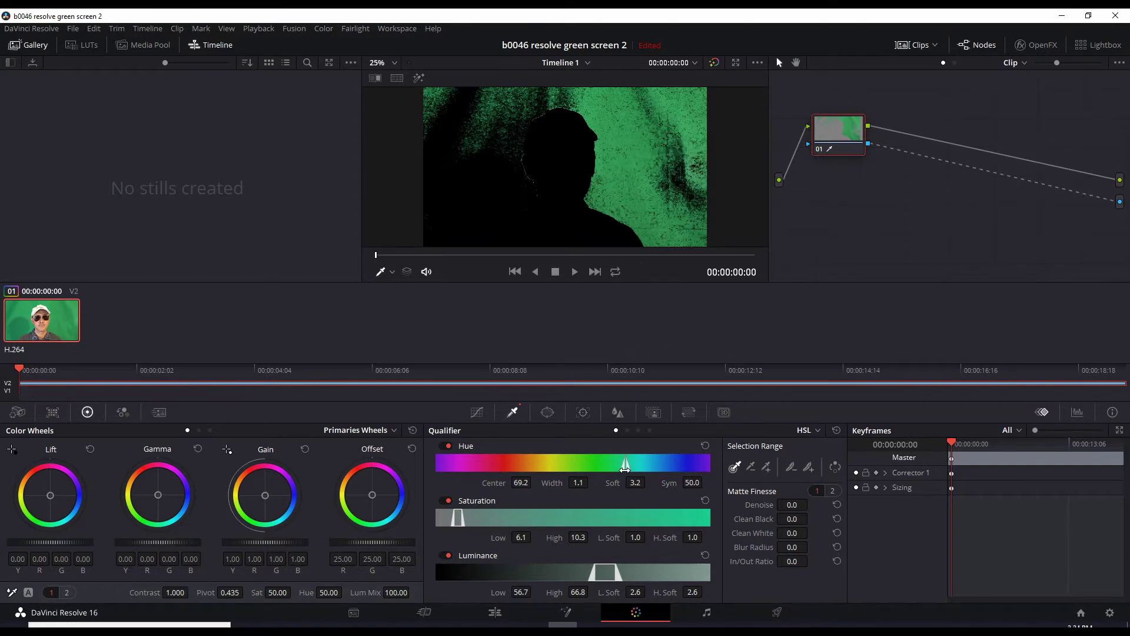
pyautogui.moveTo(626, 468); pyautogui.dragTo(608, 470)
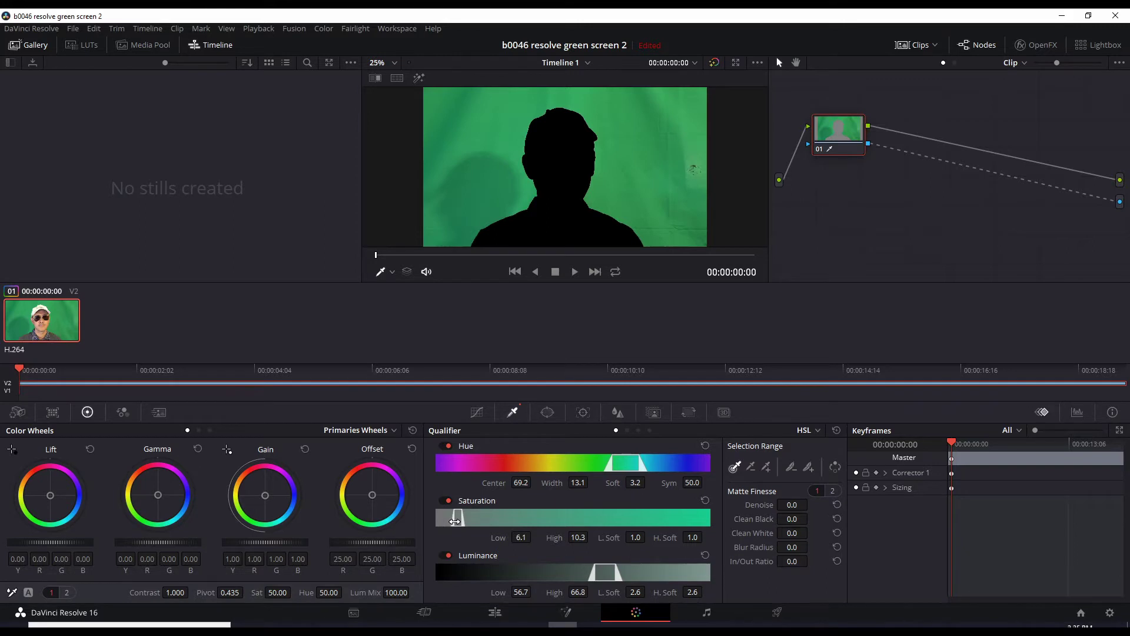
# Tweak the saturation and luminance qualifier ranges, invert the key, and return to the Edit page
pyautogui.moveTo(455, 520); pyautogui.dragTo(454, 524)
pyautogui.moveTo(596, 577)
pyautogui.mouseDown()
pyautogui.moveTo(580, 577)
pyautogui.moveTo(612, 576)
pyautogui.moveTo(583, 572)
pyautogui.moveTo(591, 577)
pyautogui.mouseUp()
pyautogui.click(836, 467)
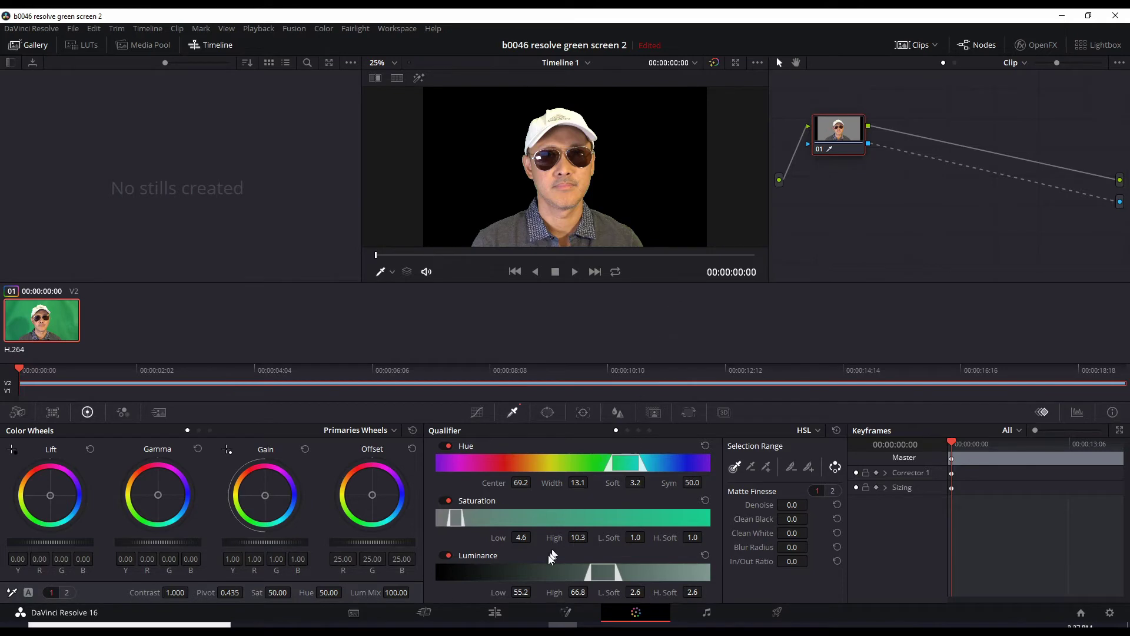
pyautogui.click(495, 612)
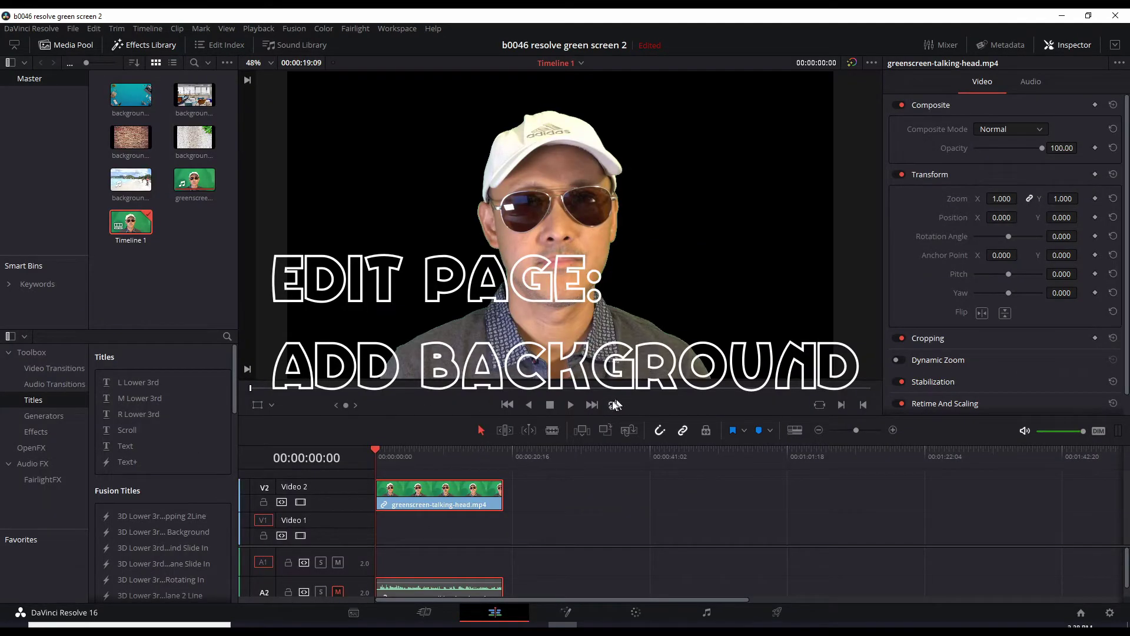
# Play the keyed talking head over black, then return the playhead to 00:00:00:00
pyautogui.click(572, 405)
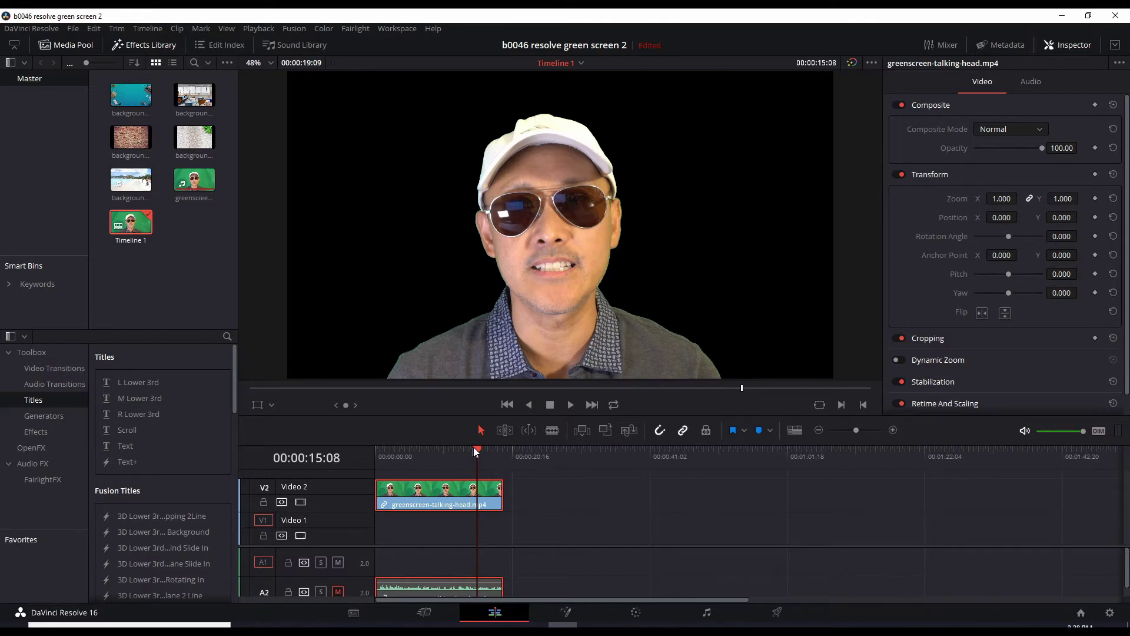
pyautogui.moveTo(475, 448); pyautogui.dragTo(376, 443)
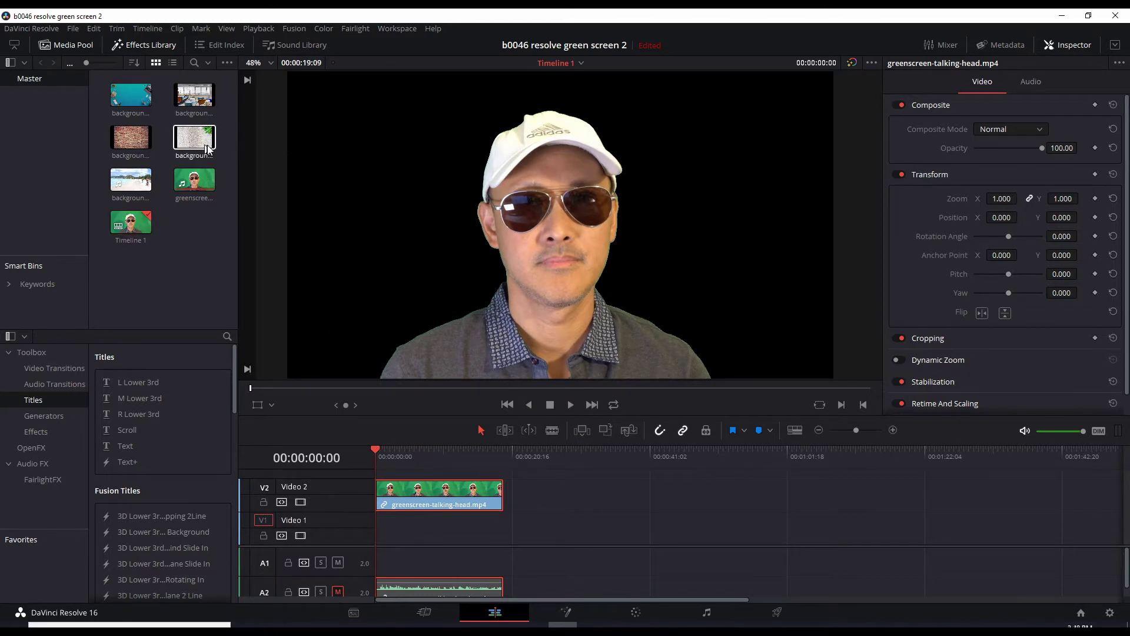
# Place the four background images and then the beach video on Video 1
pyautogui.moveTo(226, 138)
pyautogui.mouseDown()
pyautogui.moveTo(132, 98)
pyautogui.moveTo(173, 211)
pyautogui.moveTo(376, 528)
pyautogui.mouseUp()
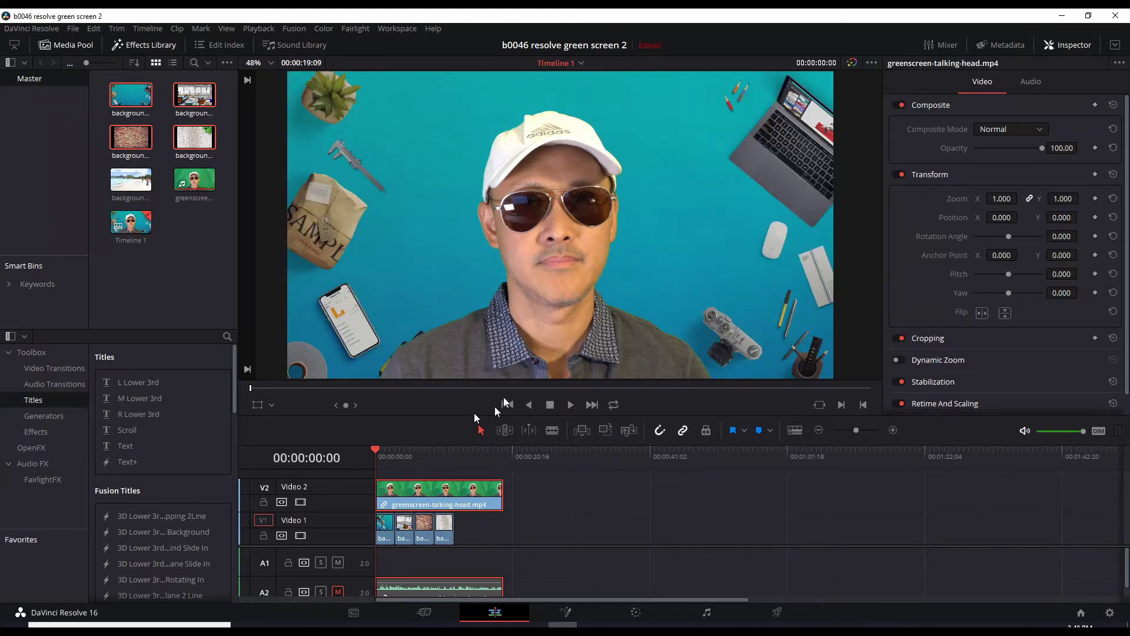
pyautogui.click(570, 404)
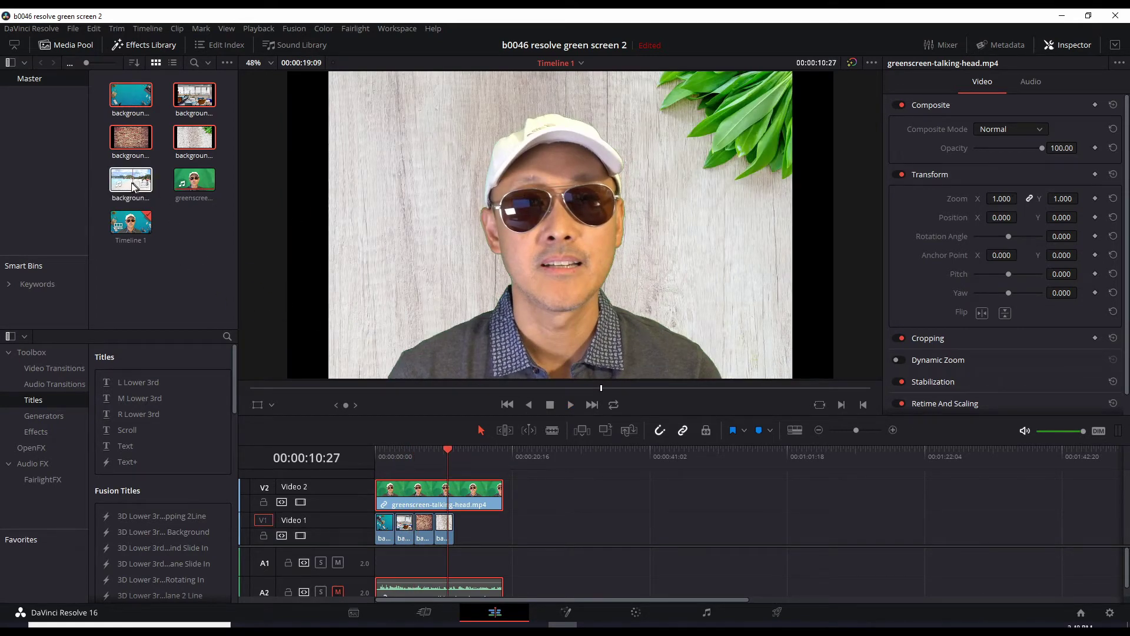
pyautogui.moveTo(131, 179); pyautogui.dragTo(457, 544)
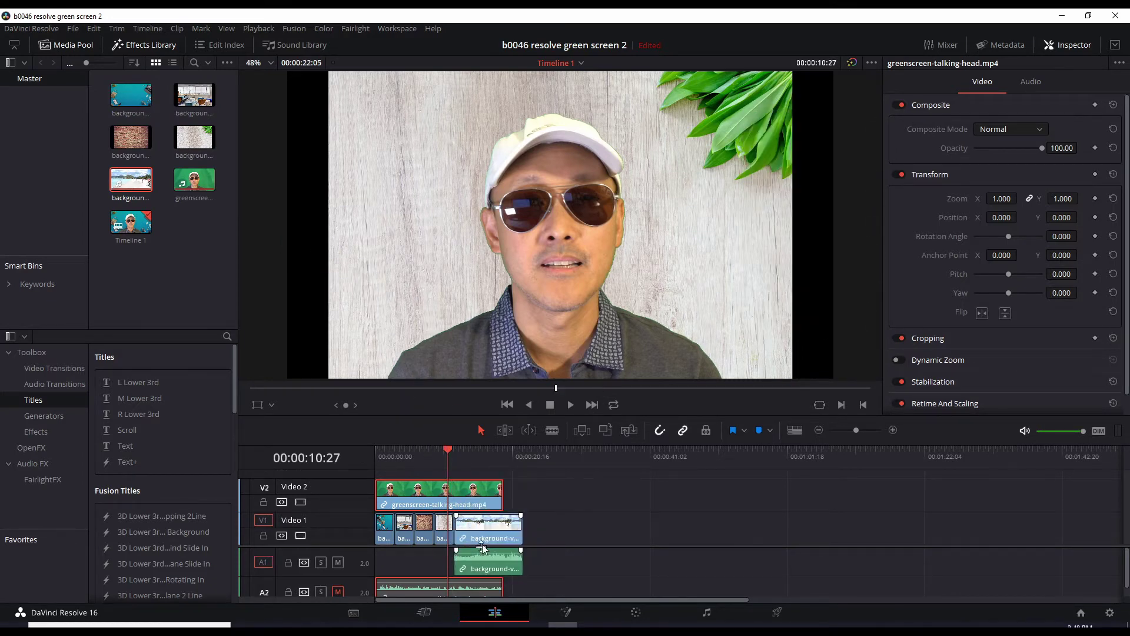
# Mute the beach clip's audio, preview it, and park the playhead at the talking head's end
pyautogui.click(338, 562)
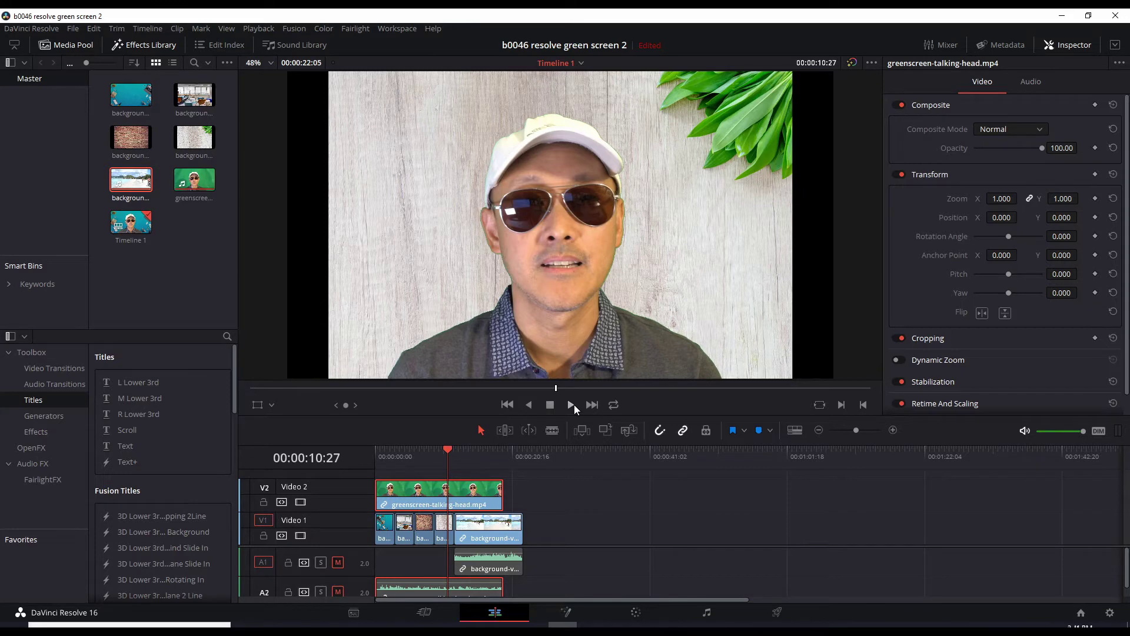
pyautogui.click(571, 404)
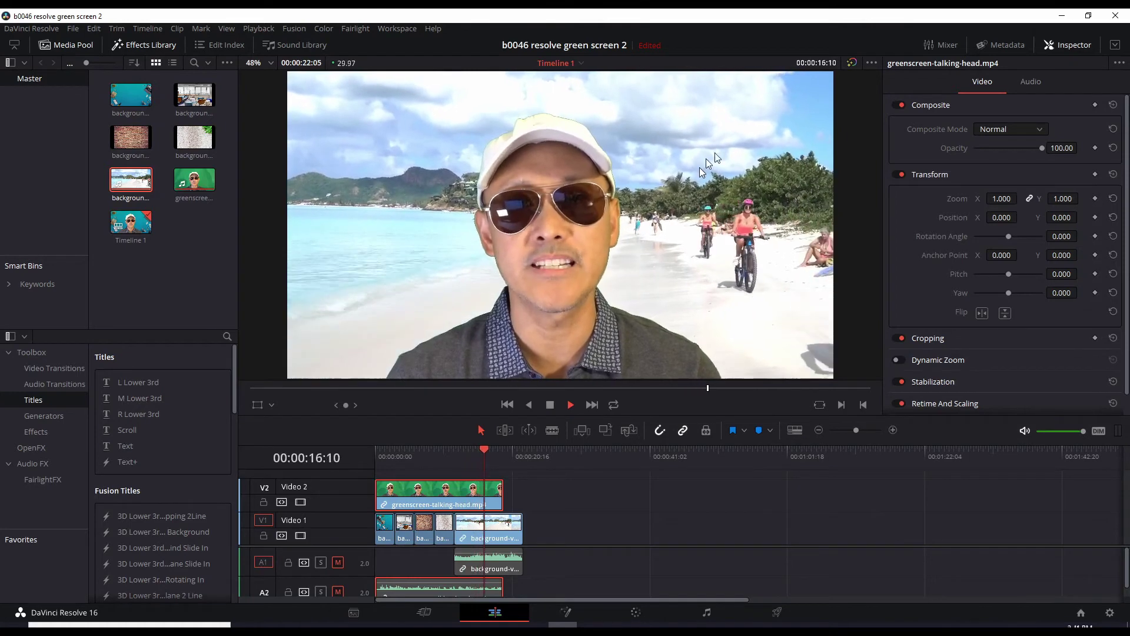
pyautogui.click(550, 405)
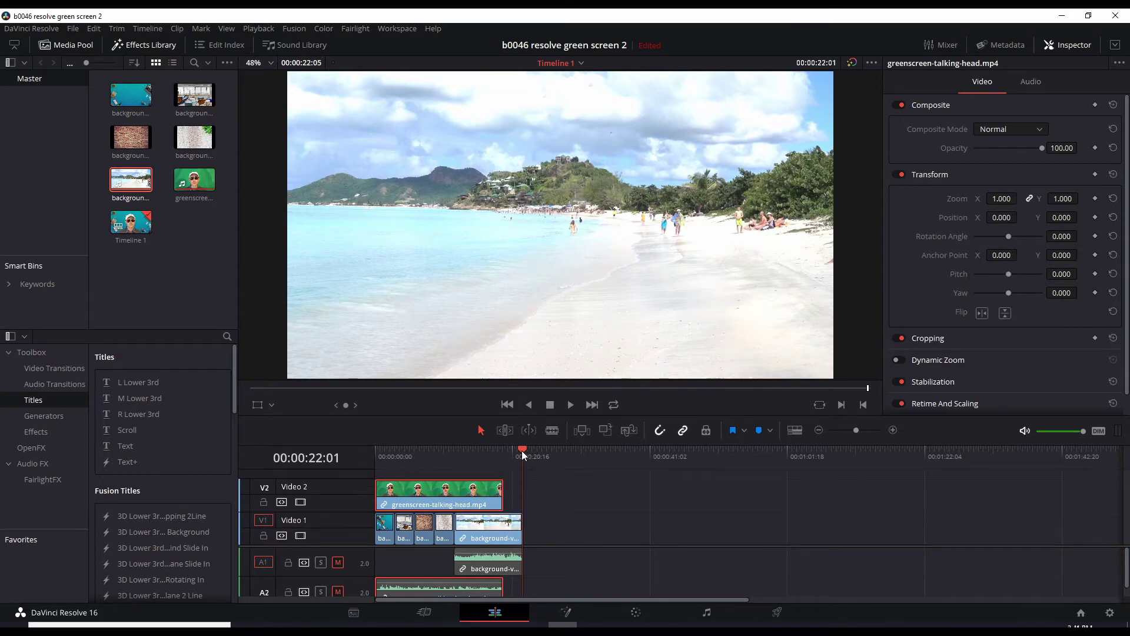
pyautogui.click(503, 451)
# Split the beach clip where the talking head ends, delete the leftover, and play back the cut
pyautogui.click(515, 529)
pyautogui.click(487, 530)
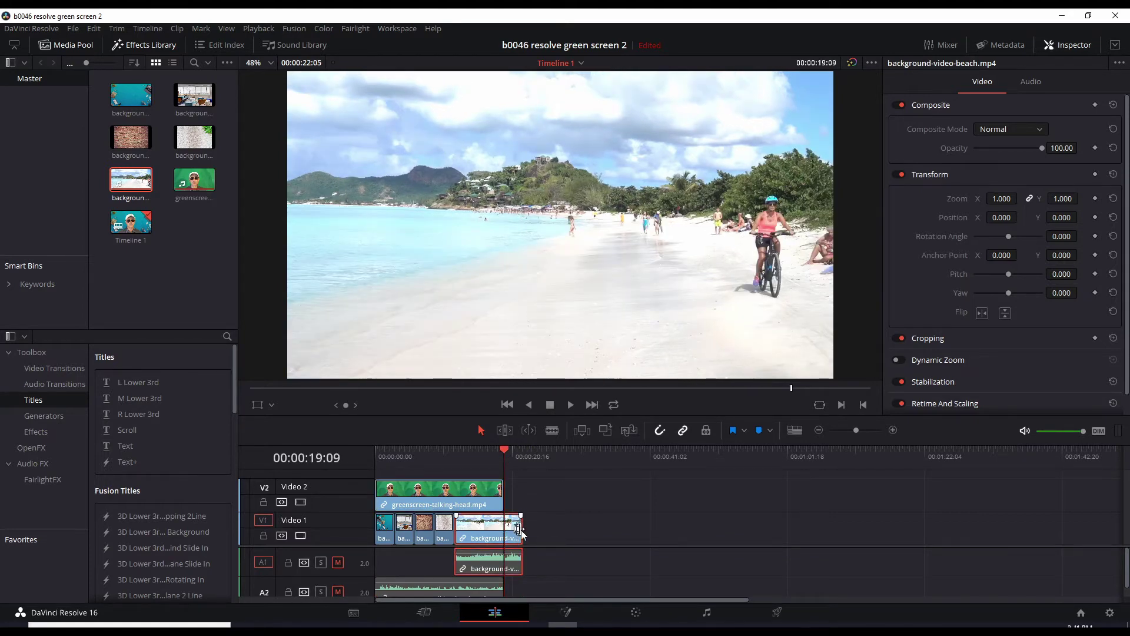
pyautogui.hotkey('ctrl', 'b')
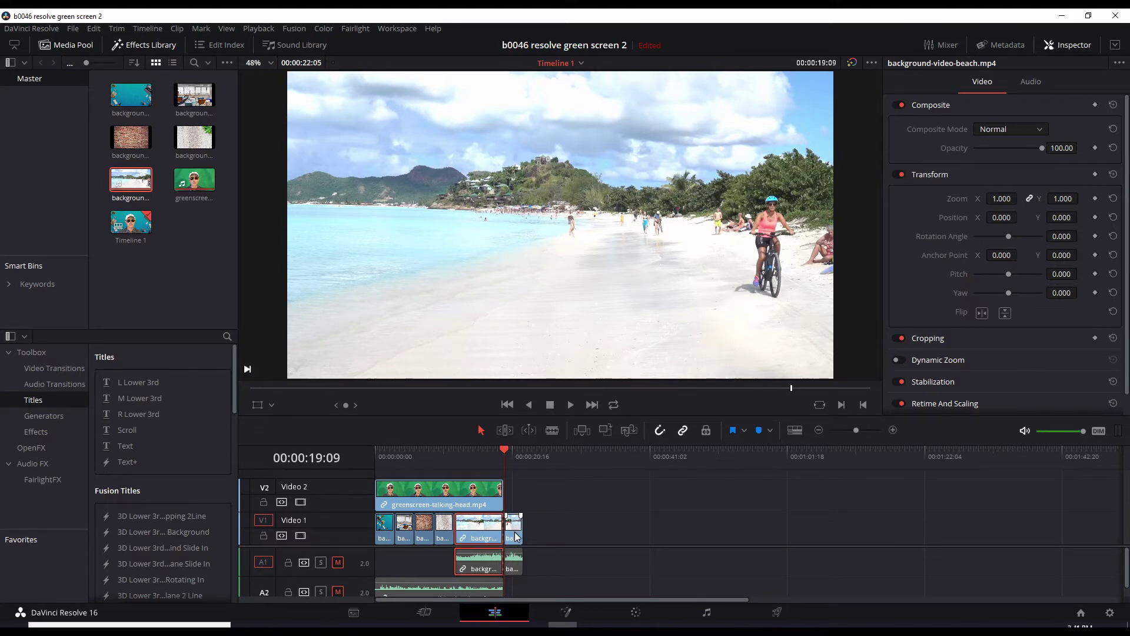
pyautogui.click(515, 531)
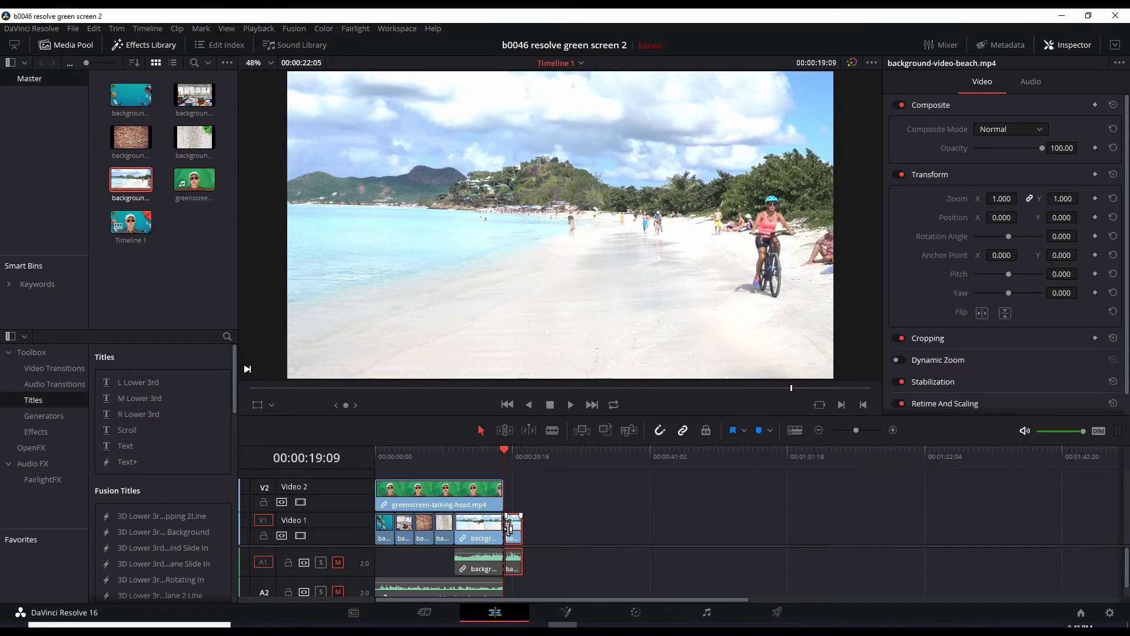
pyautogui.press('Delete')
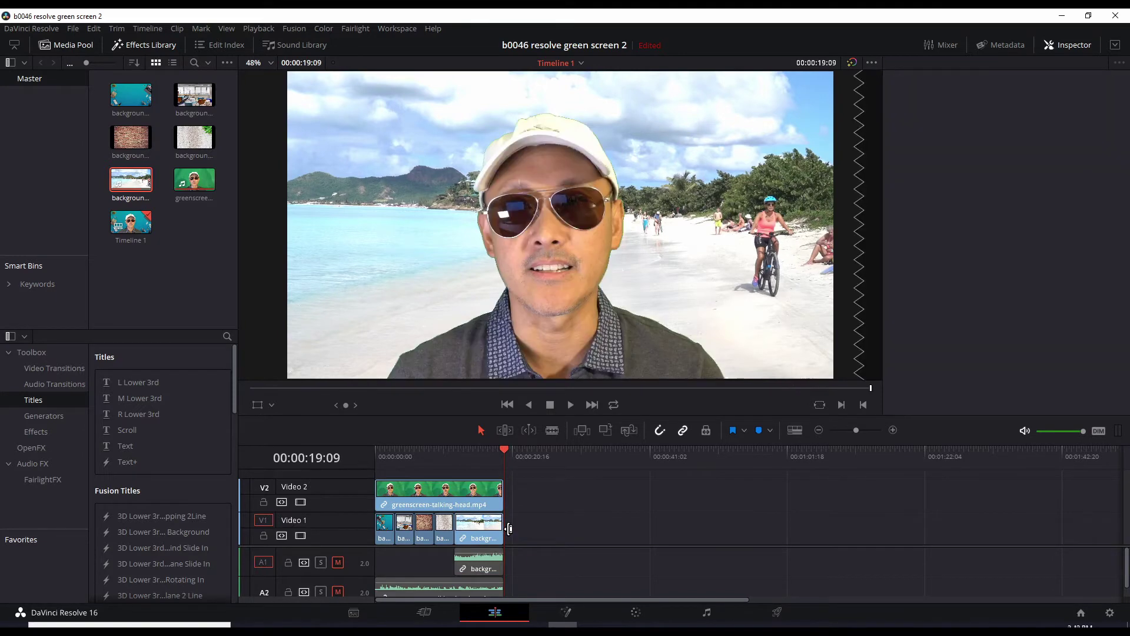
pyautogui.click(482, 451)
pyautogui.click(491, 507)
pyautogui.press('space')
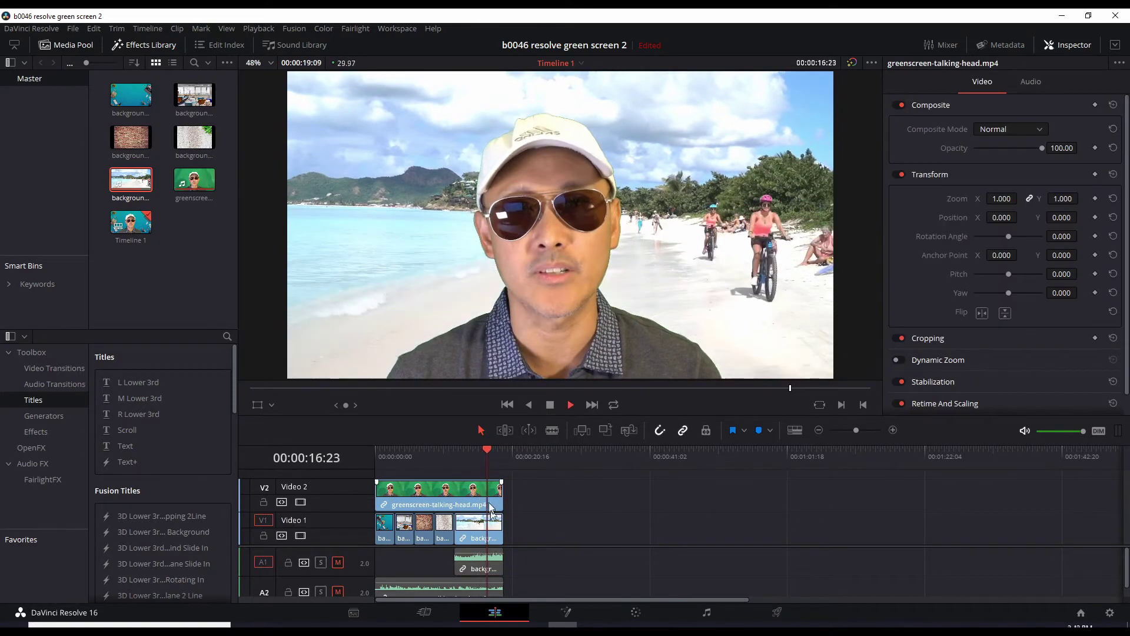
pyautogui.click(533, 503)
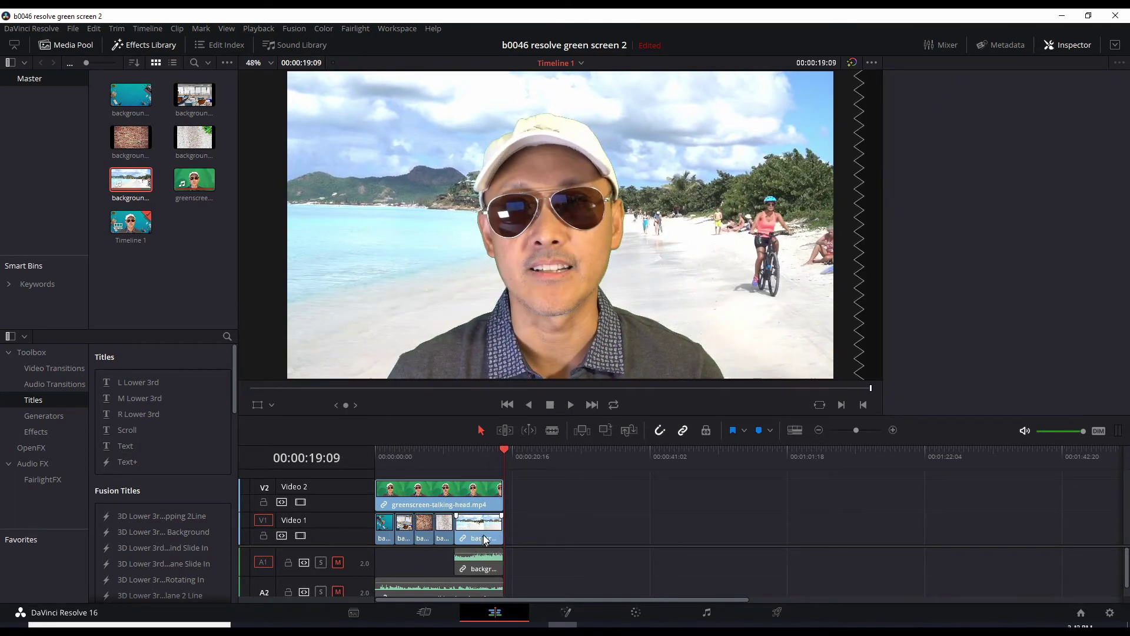
pyautogui.moveTo(504, 447); pyautogui.dragTo(377, 462)
pyautogui.click(570, 404)
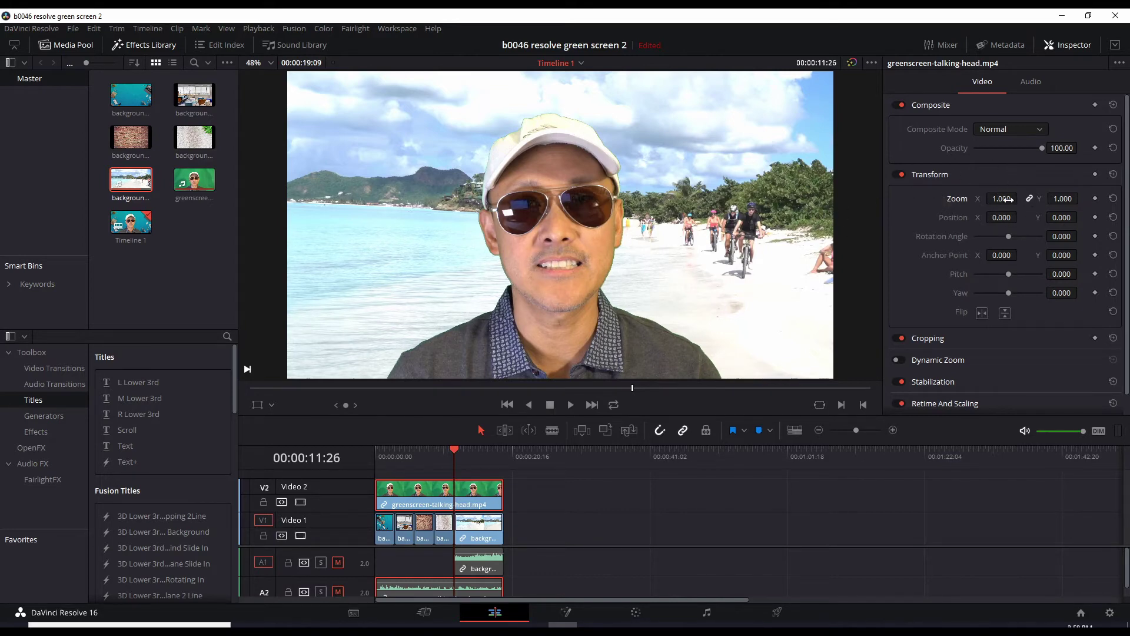
pyautogui.moveTo(1002, 198); pyautogui.dragTo(1027, 198)
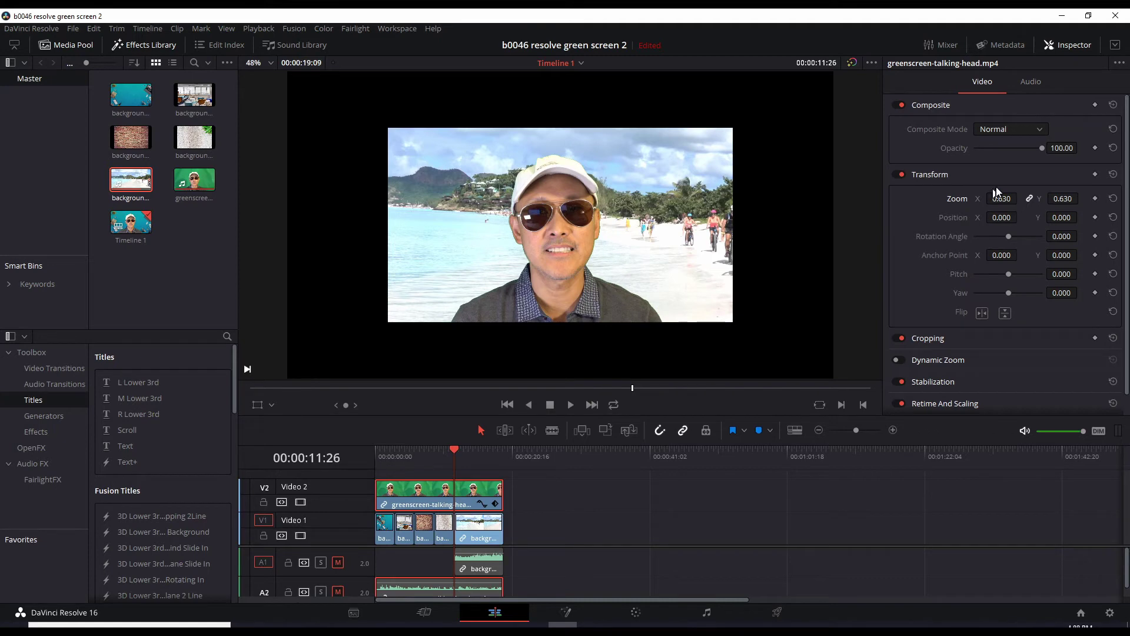
pyautogui.moveTo(1003, 198); pyautogui.dragTo(1010, 198)
pyautogui.write('1')
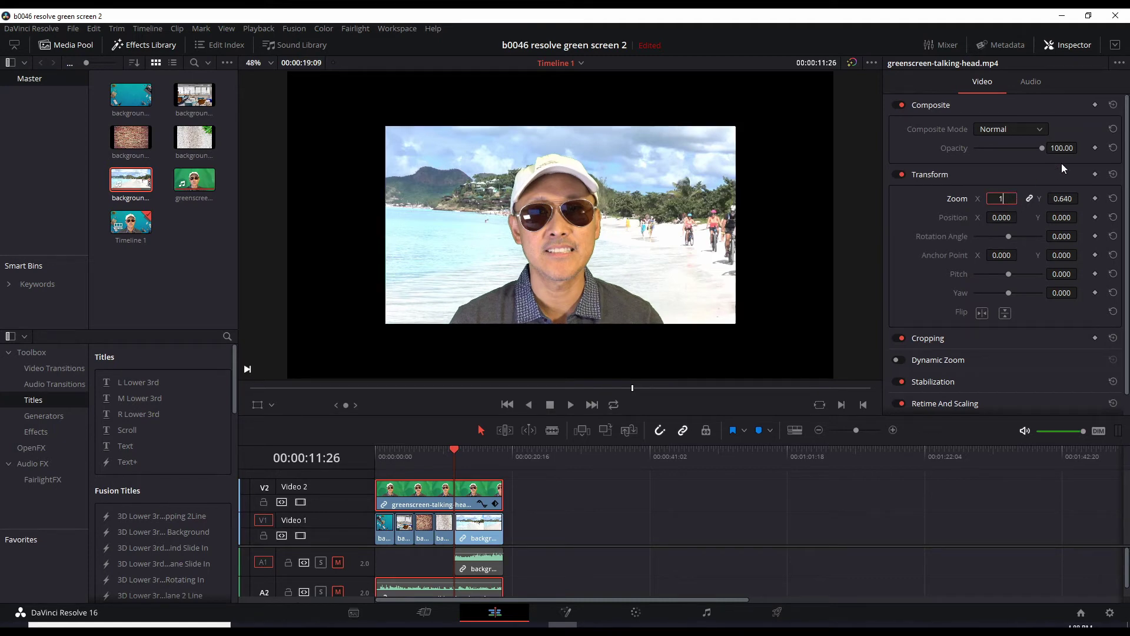
pyautogui.press('Return')
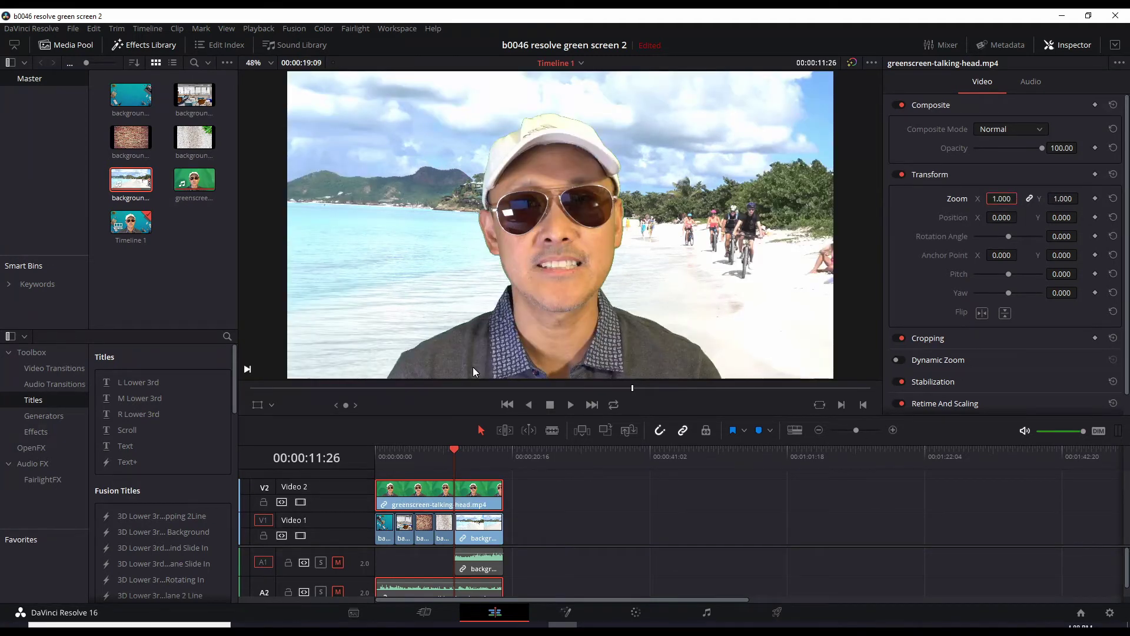
# On the Color page, add a rectangular window over the talking head's face
pyautogui.click(635, 613)
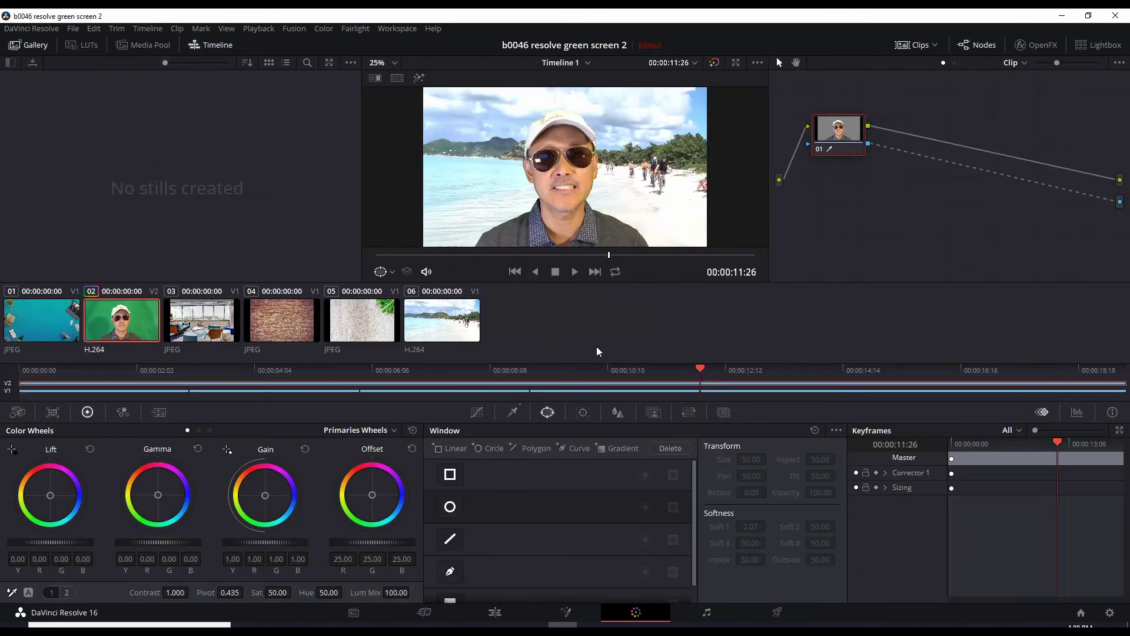
pyautogui.click(548, 414)
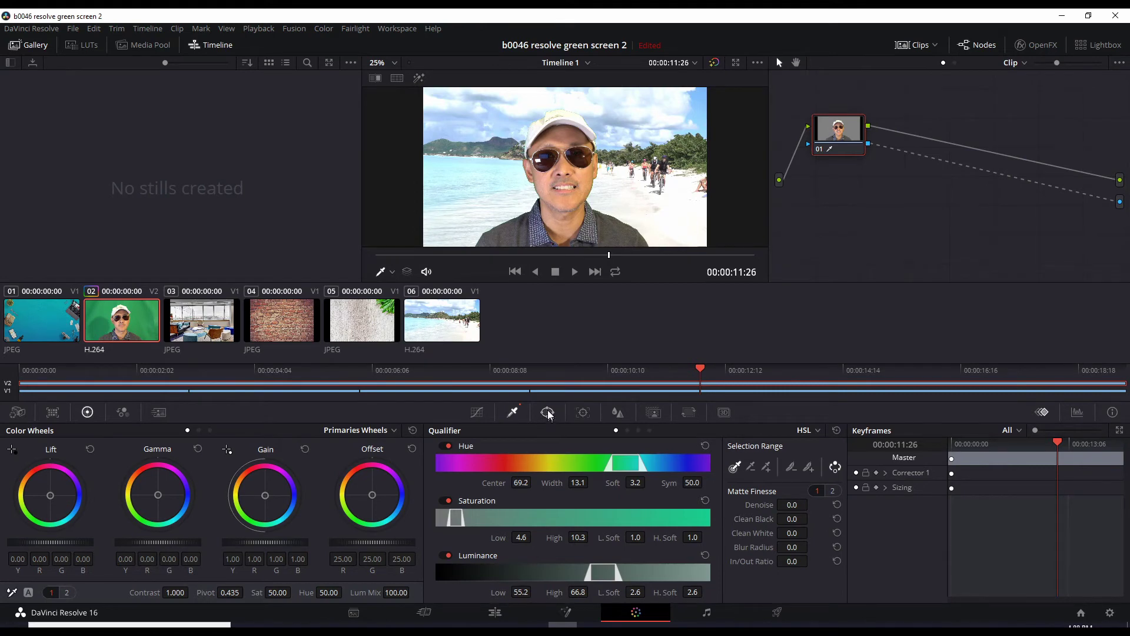
pyautogui.click(548, 413)
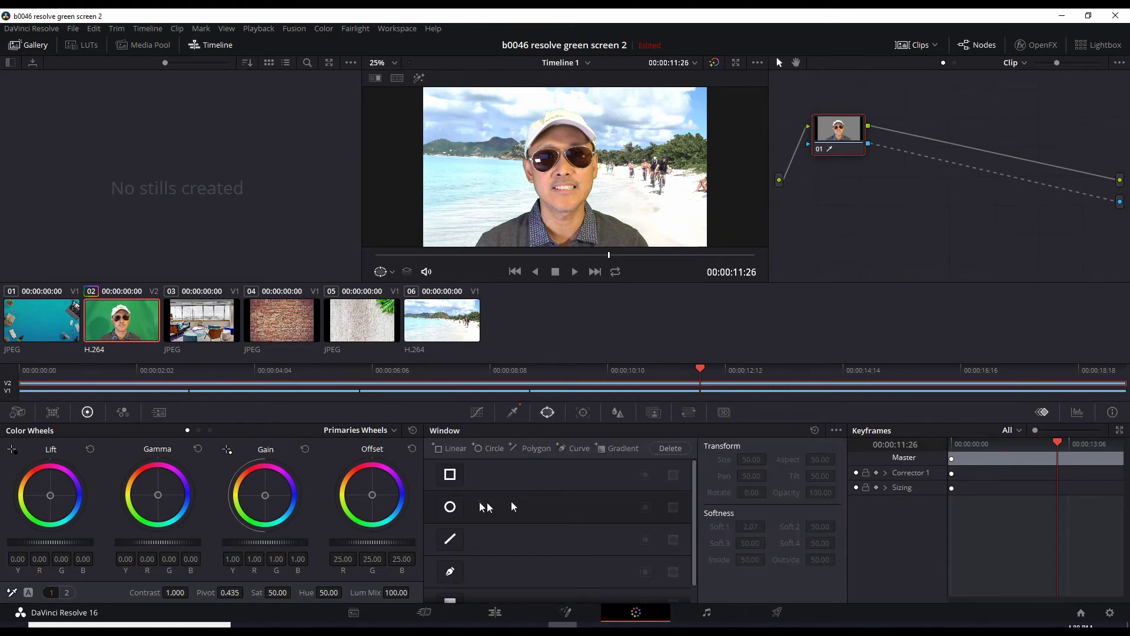
pyautogui.click(450, 476)
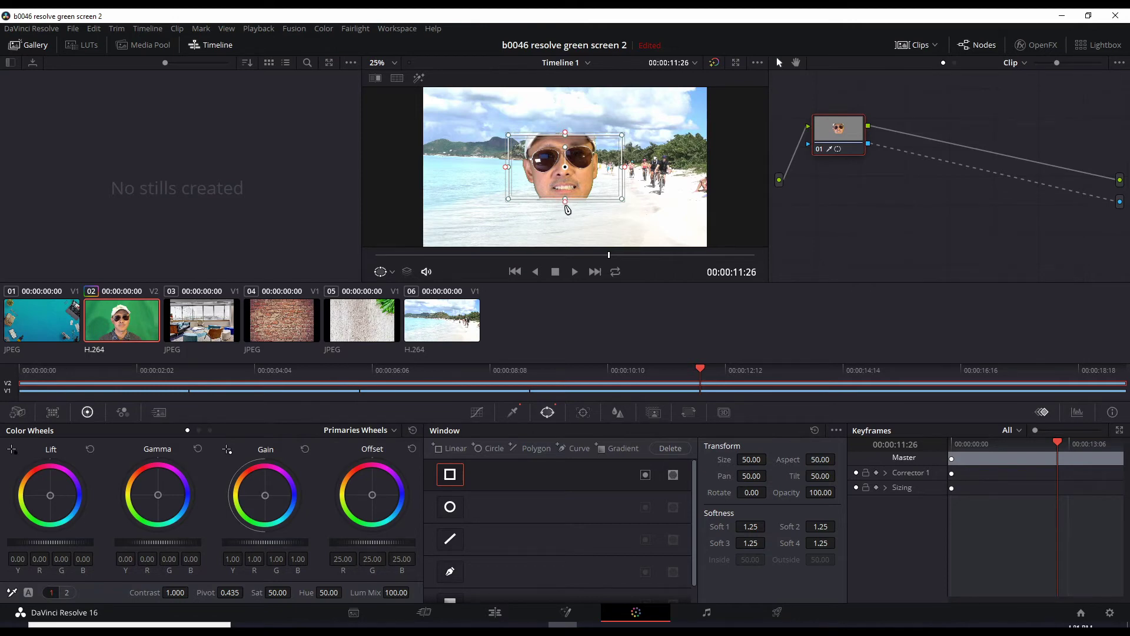
# Set bottom softness to 1.82 and stretch the rectangle to the frame bottom, above the cap, and right; return to Edit
pyautogui.moveTo(565, 204); pyautogui.dragTo(562, 244)
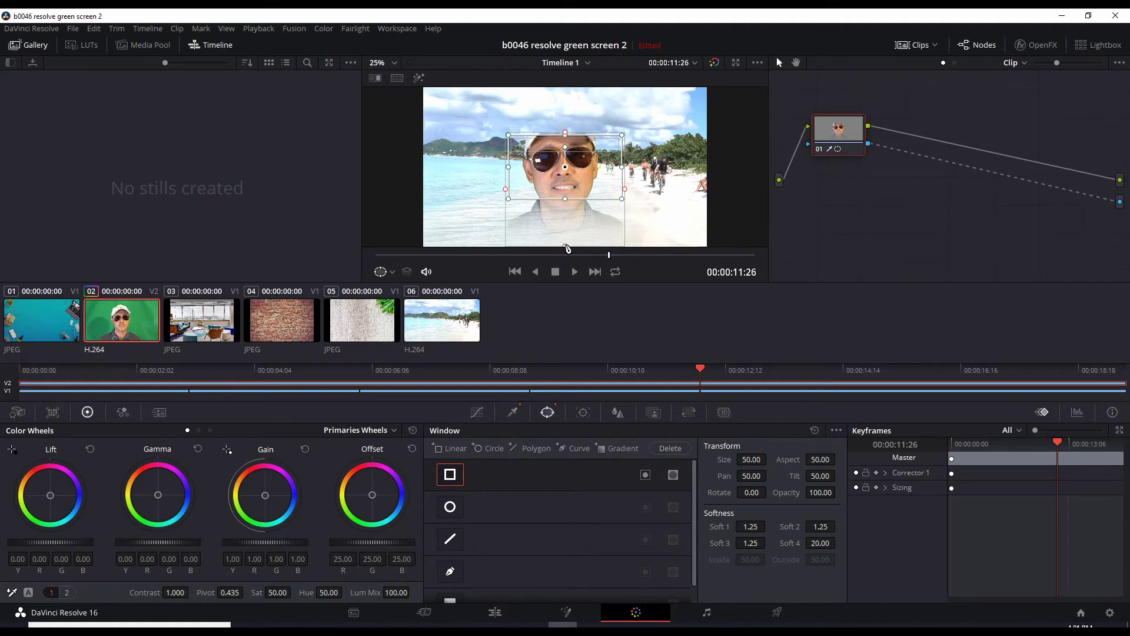
pyautogui.moveTo(566, 247)
pyautogui.mouseDown()
pyautogui.moveTo(574, 221)
pyautogui.moveTo(583, 233)
pyautogui.mouseUp()
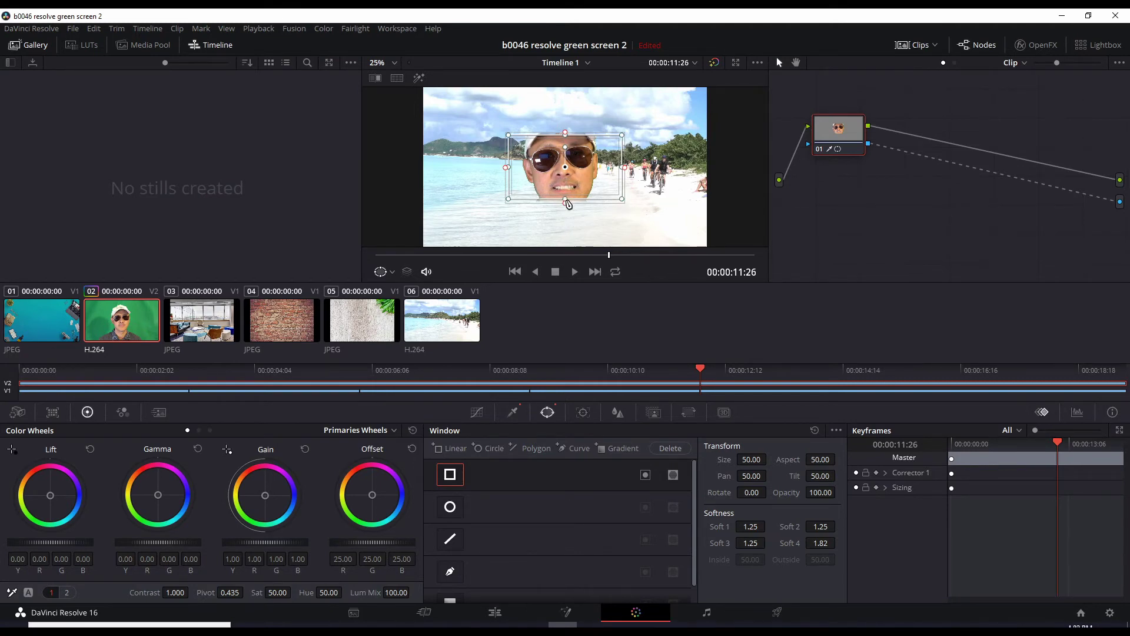
pyautogui.moveTo(566, 202); pyautogui.dragTo(565, 252)
pyautogui.moveTo(506, 189); pyautogui.dragTo(467, 189)
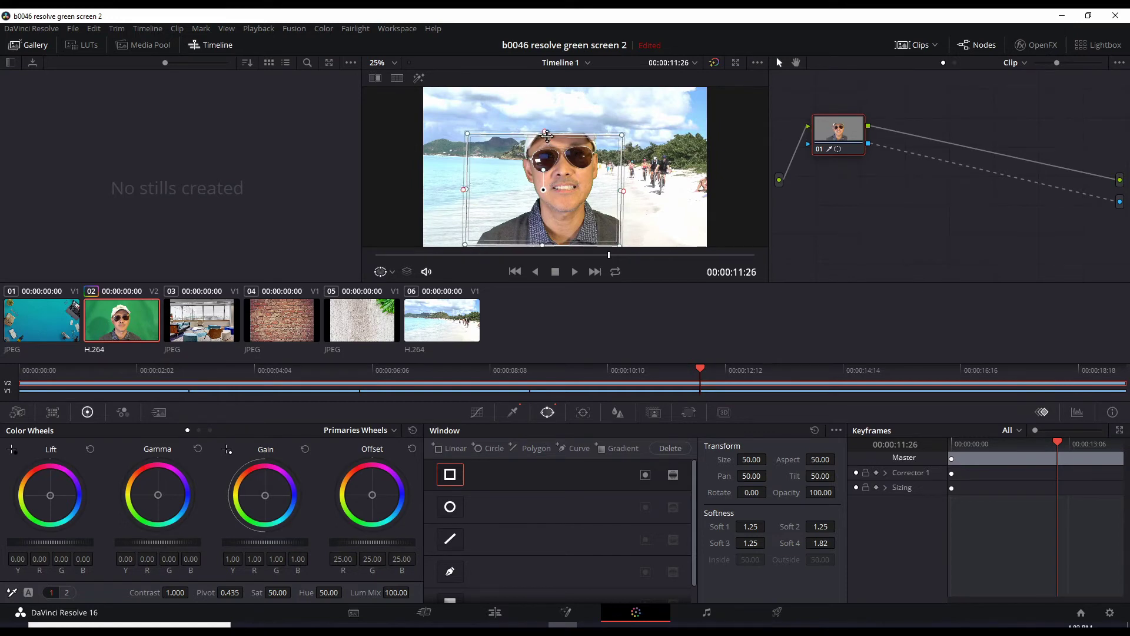
pyautogui.moveTo(544, 131); pyautogui.dragTo(543, 99)
pyautogui.moveTo(620, 172); pyautogui.dragTo(660, 171)
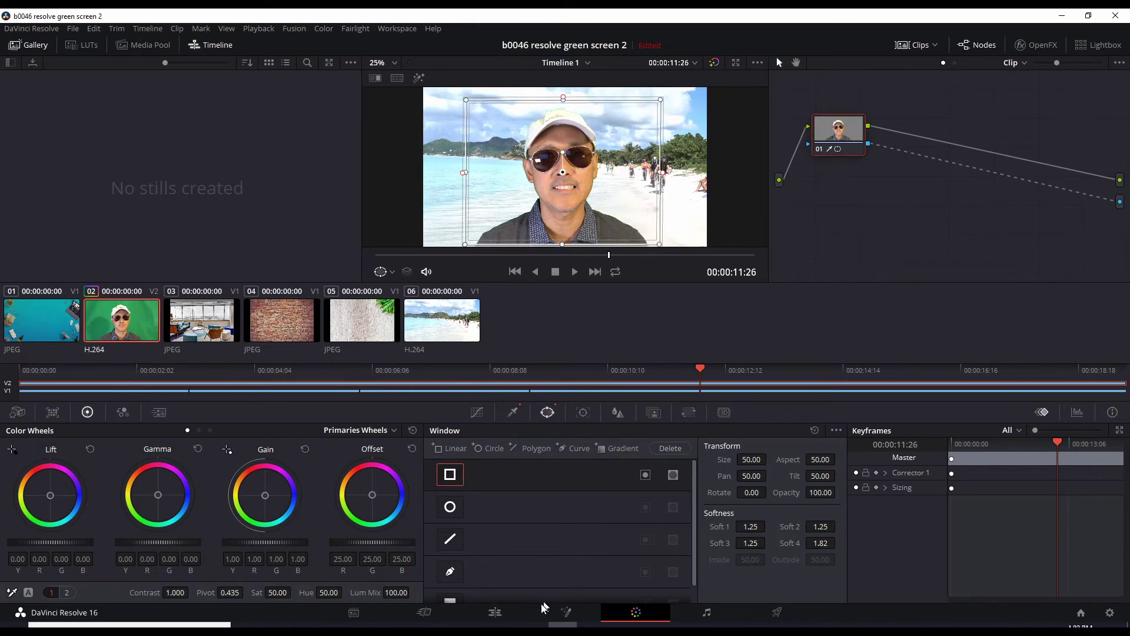
pyautogui.click(496, 614)
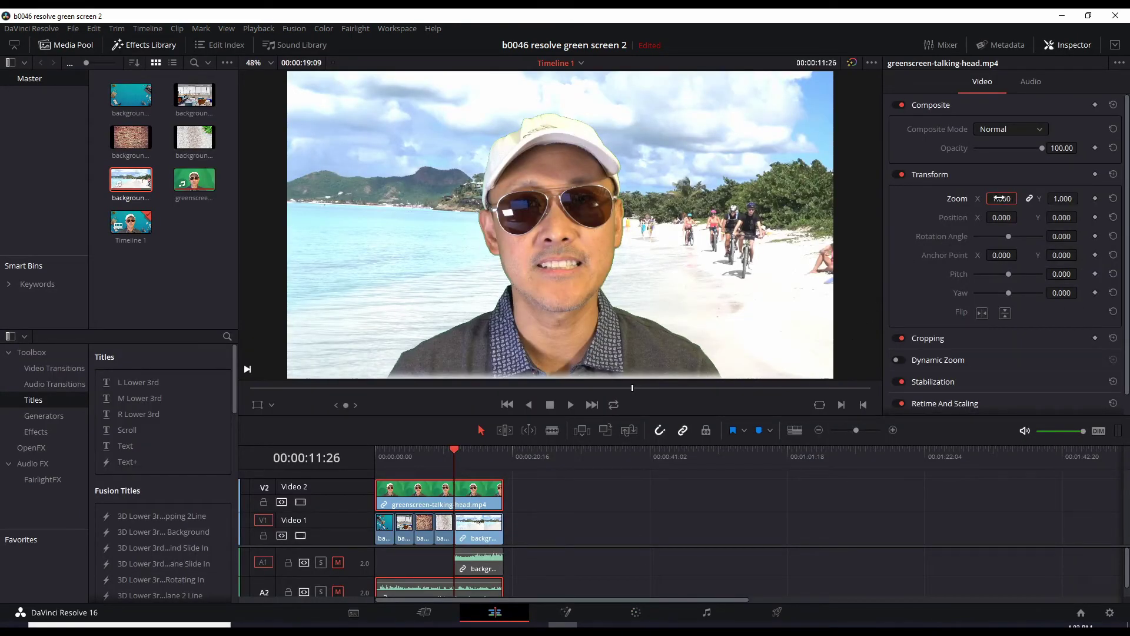
# Scale the talking head to 0.620 at position 640, -245, then play the composite from the start
pyautogui.moveTo(1001, 198); pyautogui.dragTo(1020, 198)
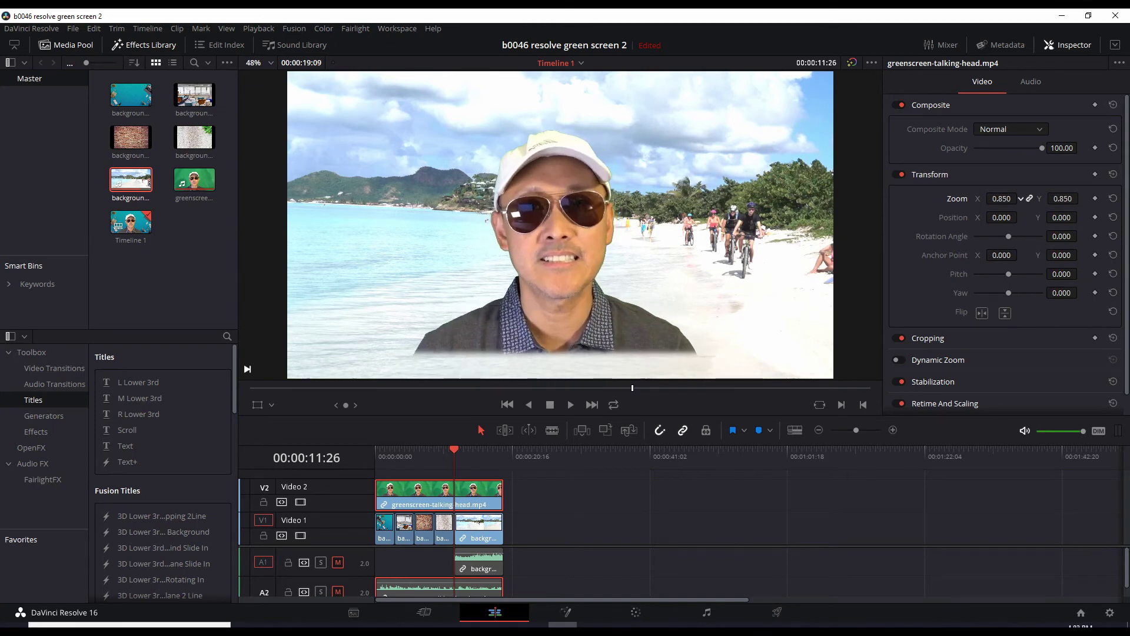
pyautogui.moveTo(1020, 198); pyautogui.dragTo(1001, 201)
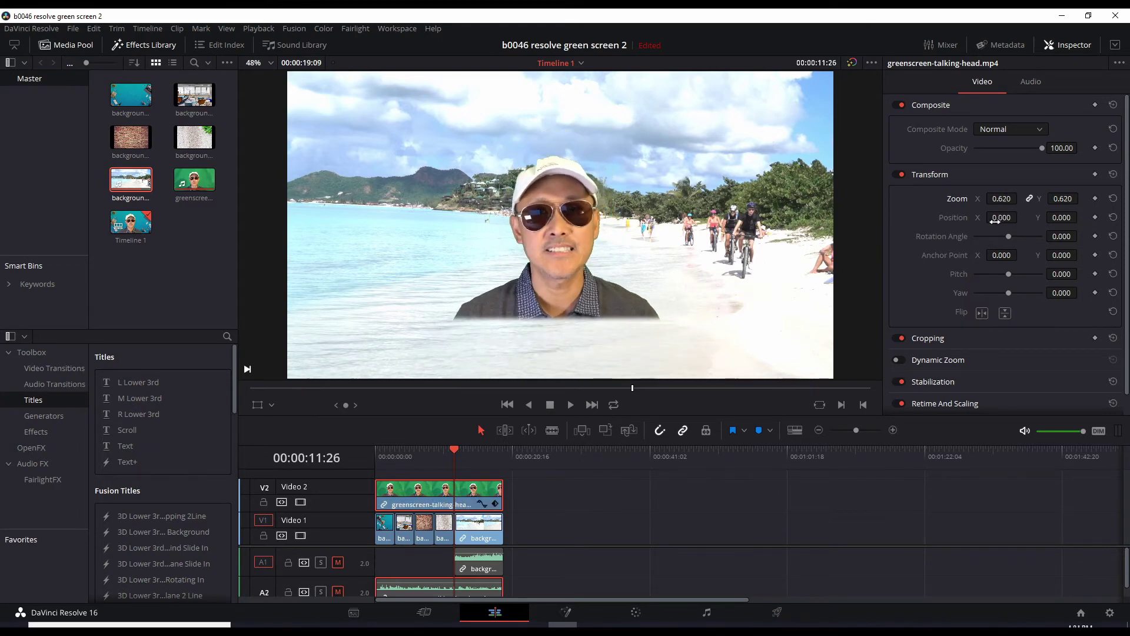
pyautogui.moveTo(1001, 217); pyautogui.dragTo(1005, 243)
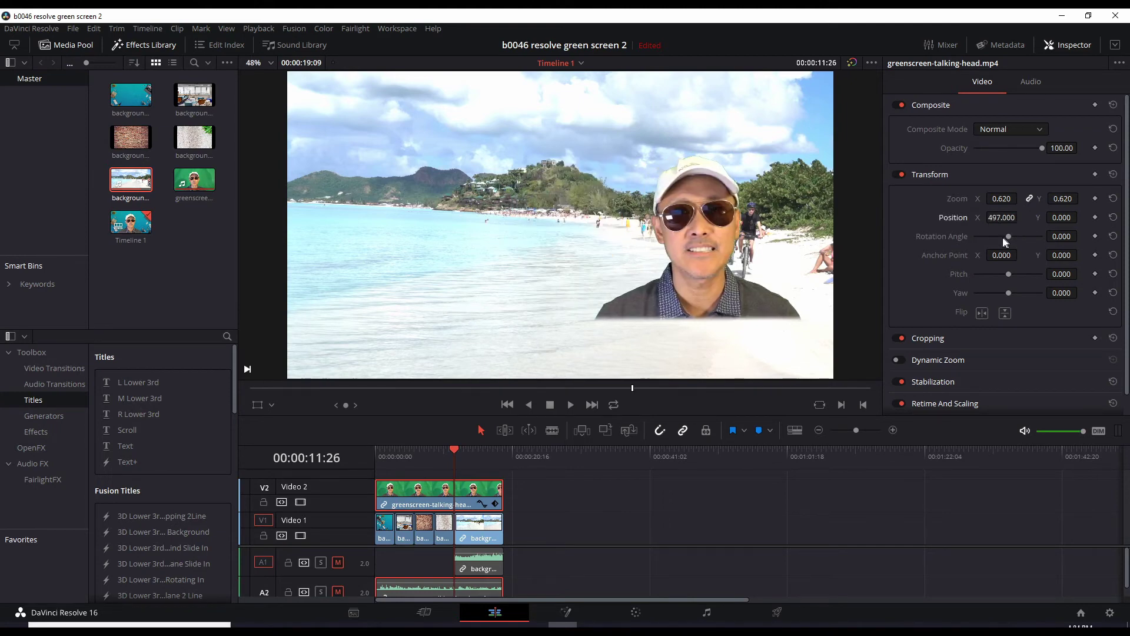
pyautogui.moveTo(1062, 218); pyautogui.dragTo(1030, 217)
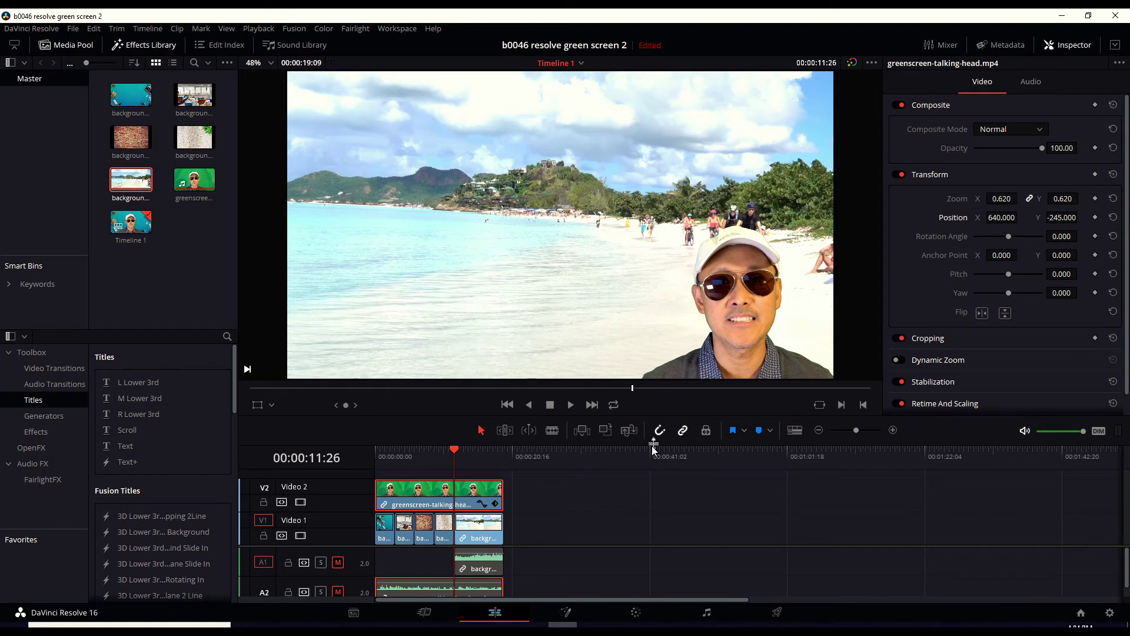
pyautogui.press('Home')
pyautogui.click(570, 404)
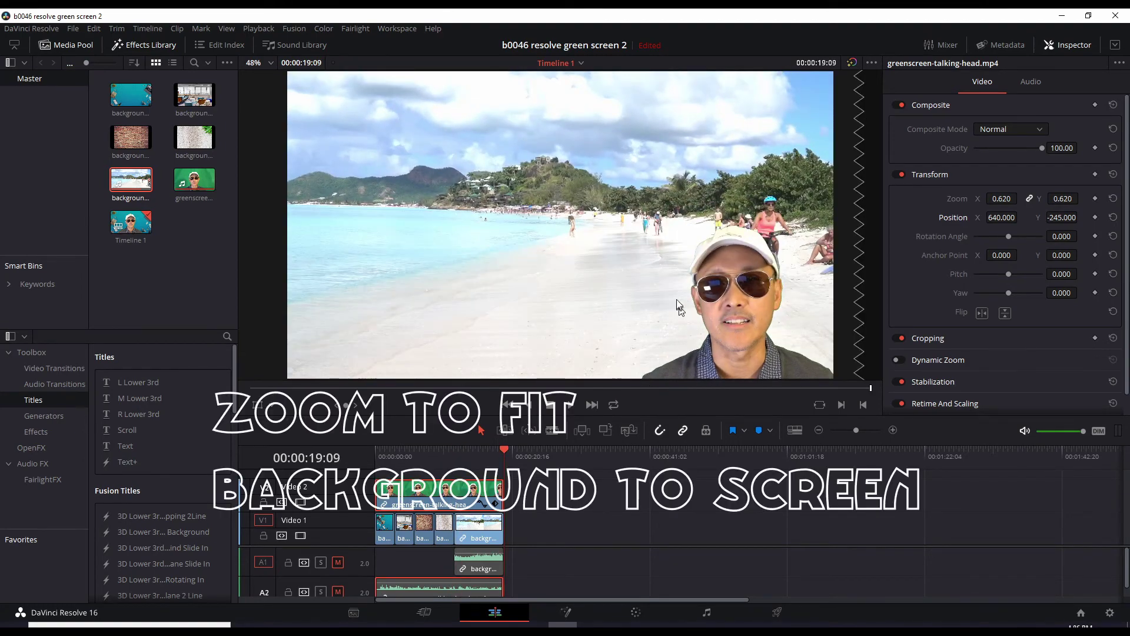
pyautogui.click(377, 457)
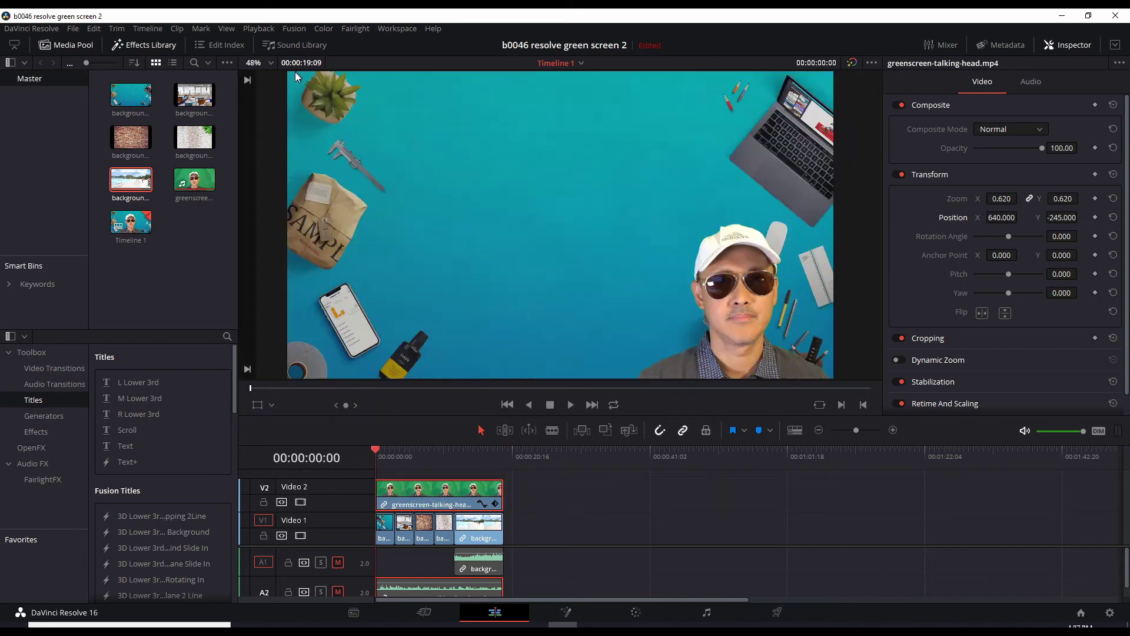
pyautogui.click(414, 457)
pyautogui.click(395, 457)
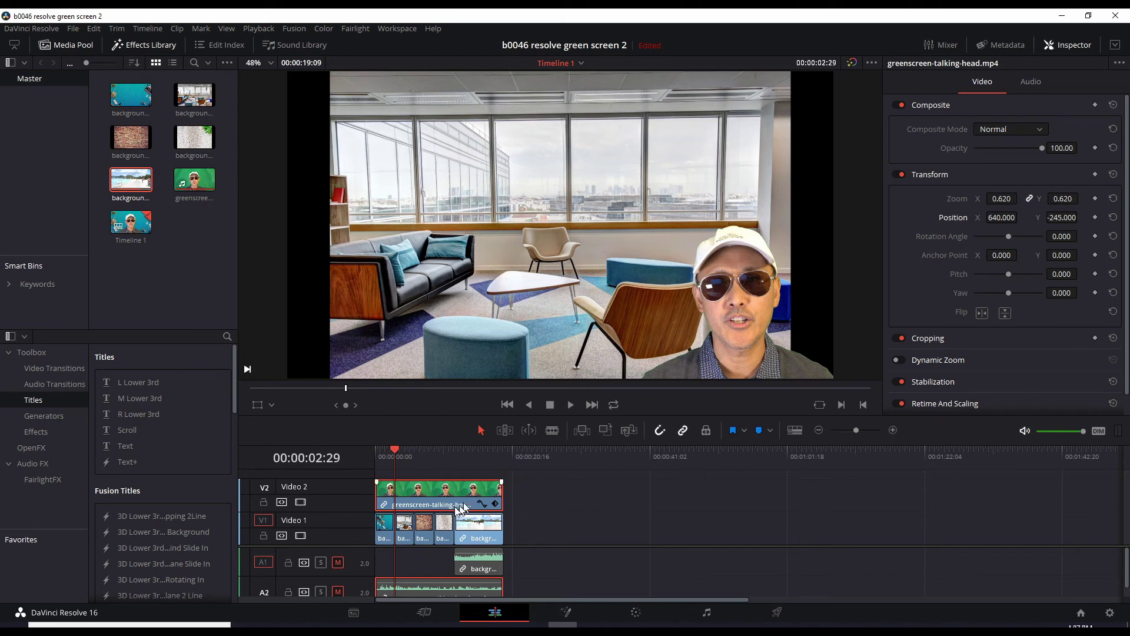
# Zoom into the timeline and scale the lounge background clip to 1.210
pyautogui.click(893, 431)
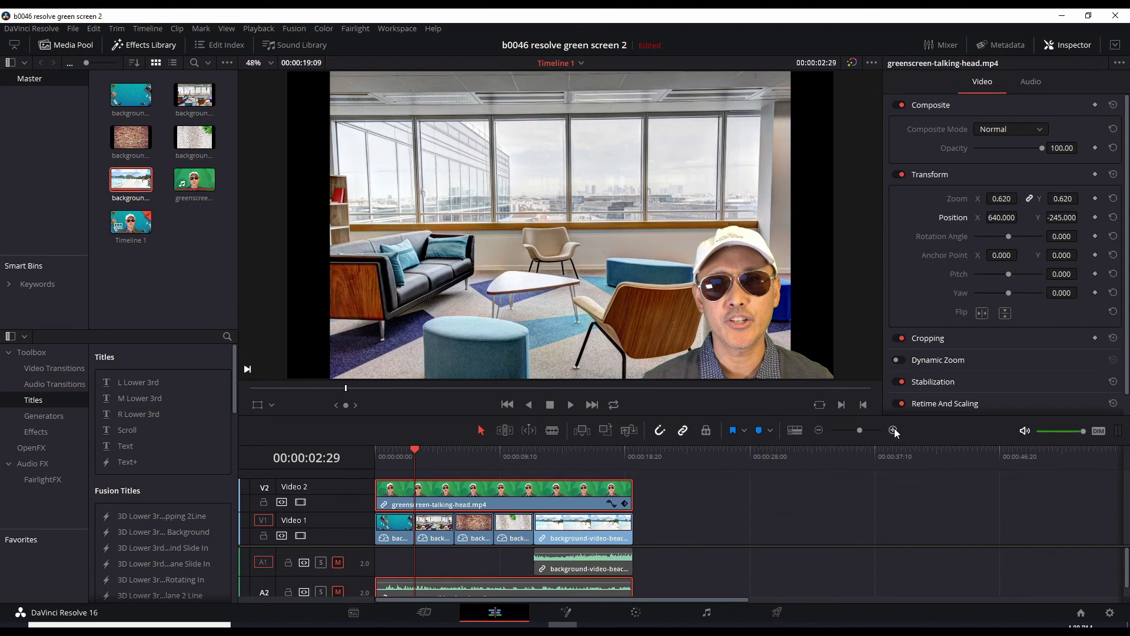
pyautogui.click(892, 430)
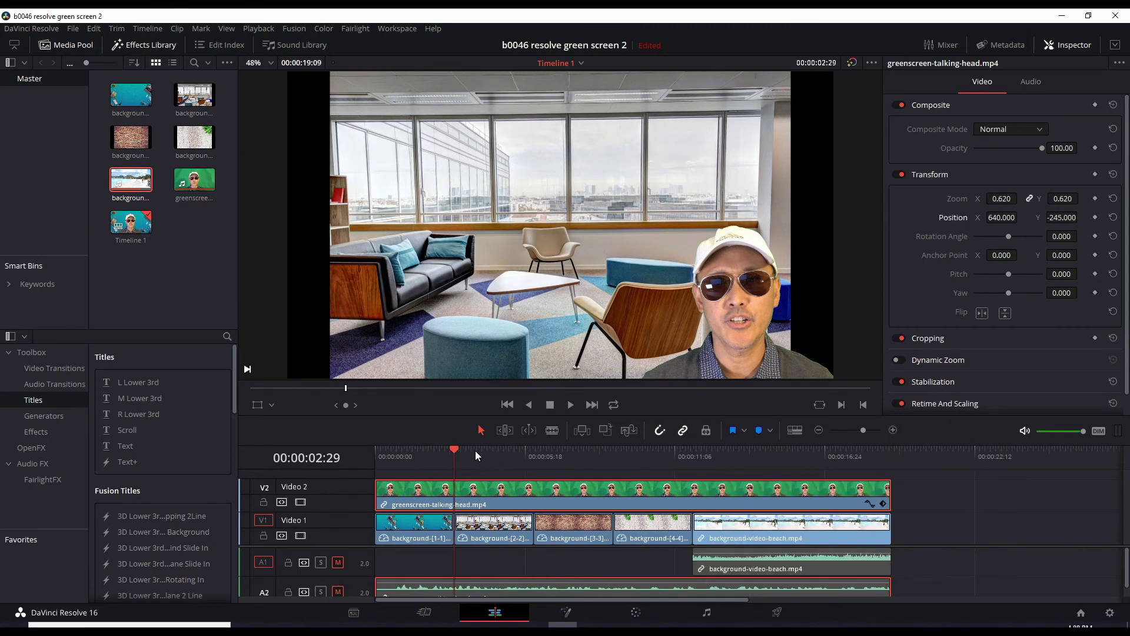
pyautogui.click(475, 450)
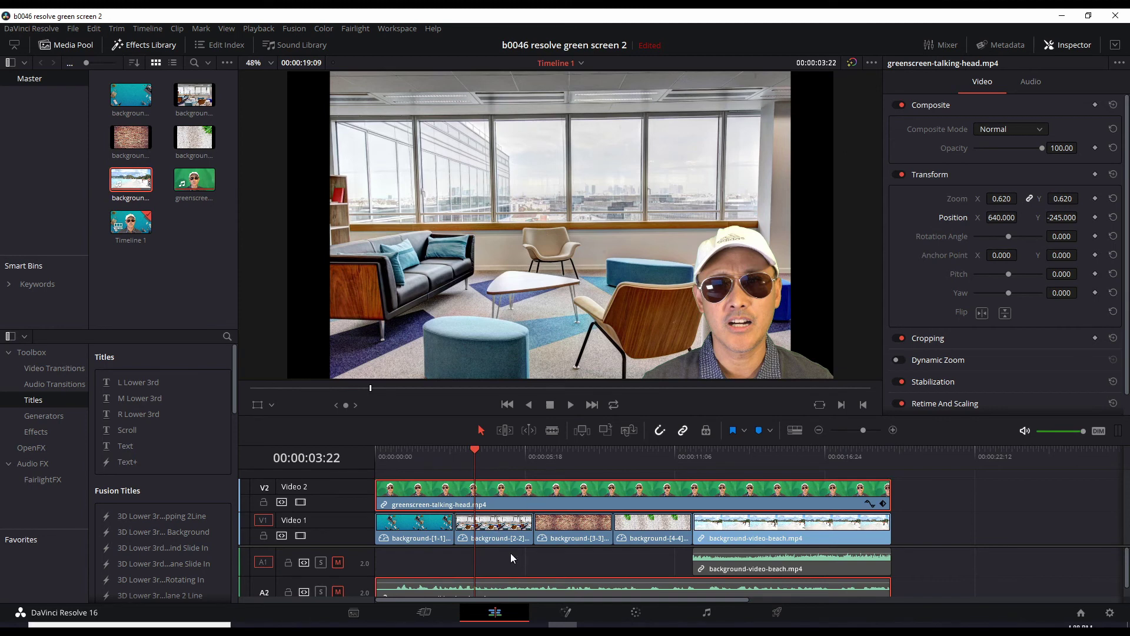
pyautogui.click(507, 533)
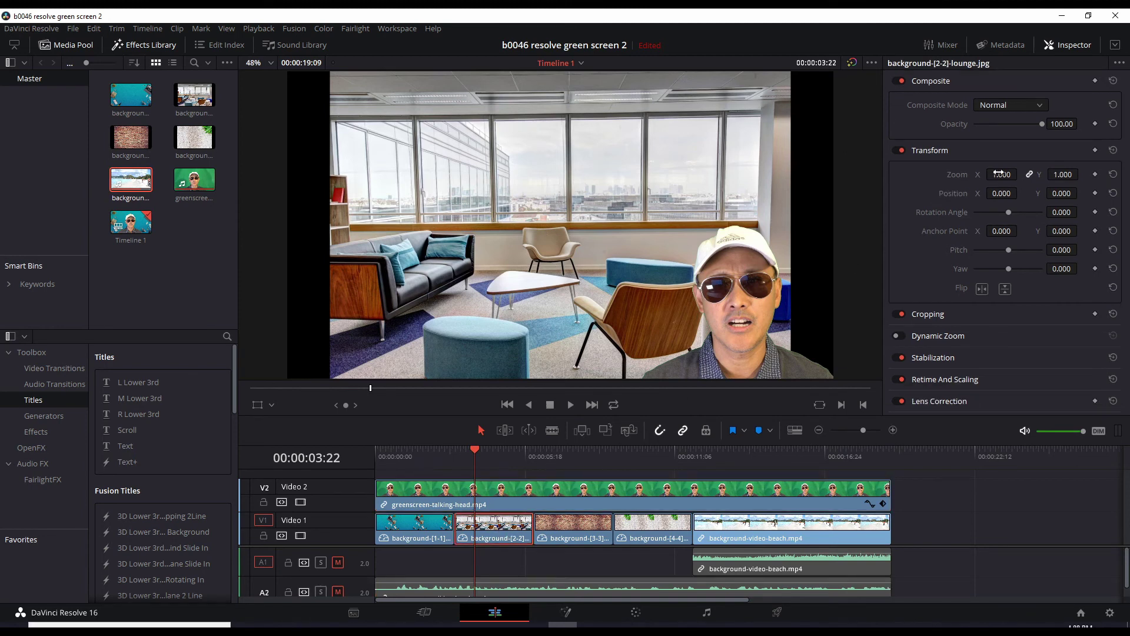
pyautogui.moveTo(1001, 174)
pyautogui.mouseDown()
pyautogui.moveTo(1053, 175)
pyautogui.moveTo(999, 174)
pyautogui.mouseUp()
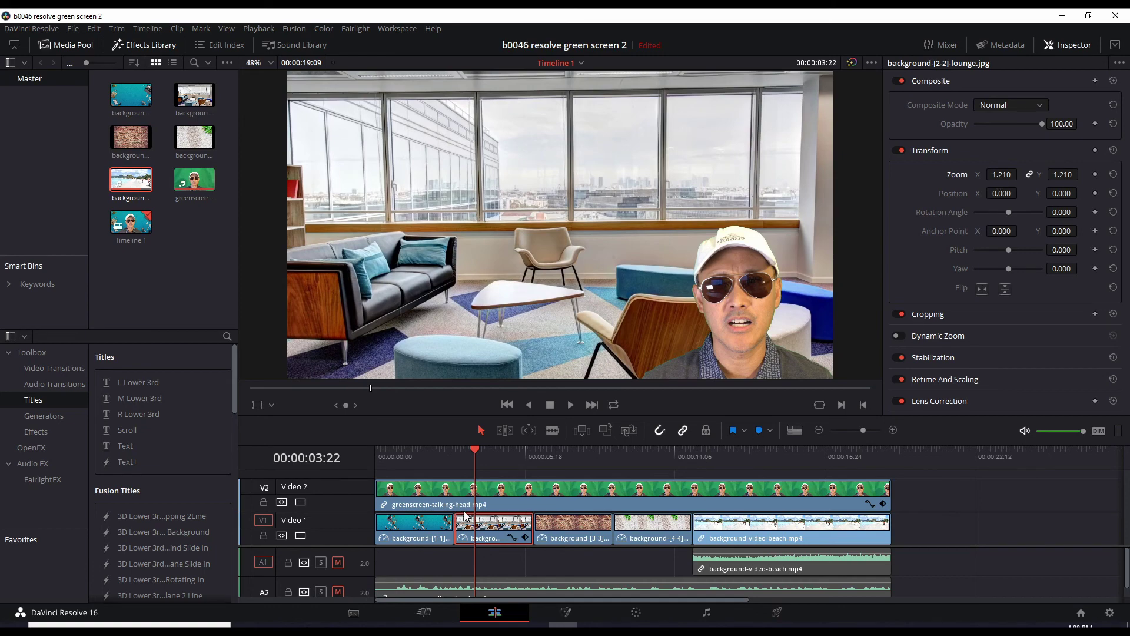
# Scale the bricks background to 1.240 and the wood background to 1.180, then return the playhead to the start
pyautogui.click(570, 452)
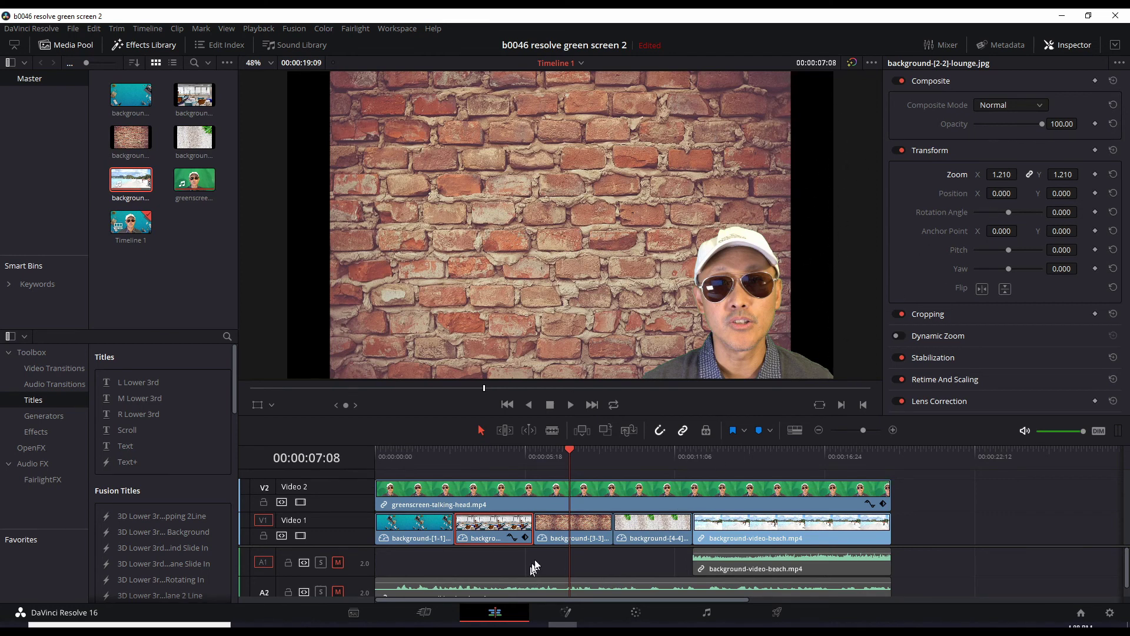
pyautogui.click(574, 522)
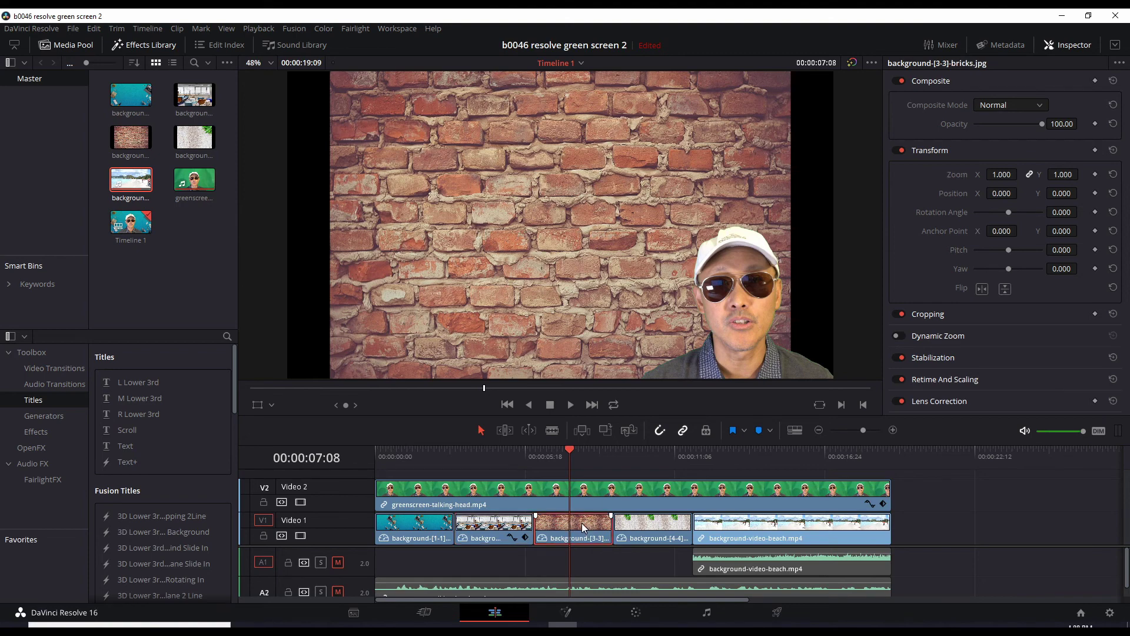
pyautogui.moveTo(1002, 174); pyautogui.dragTo(1053, 175)
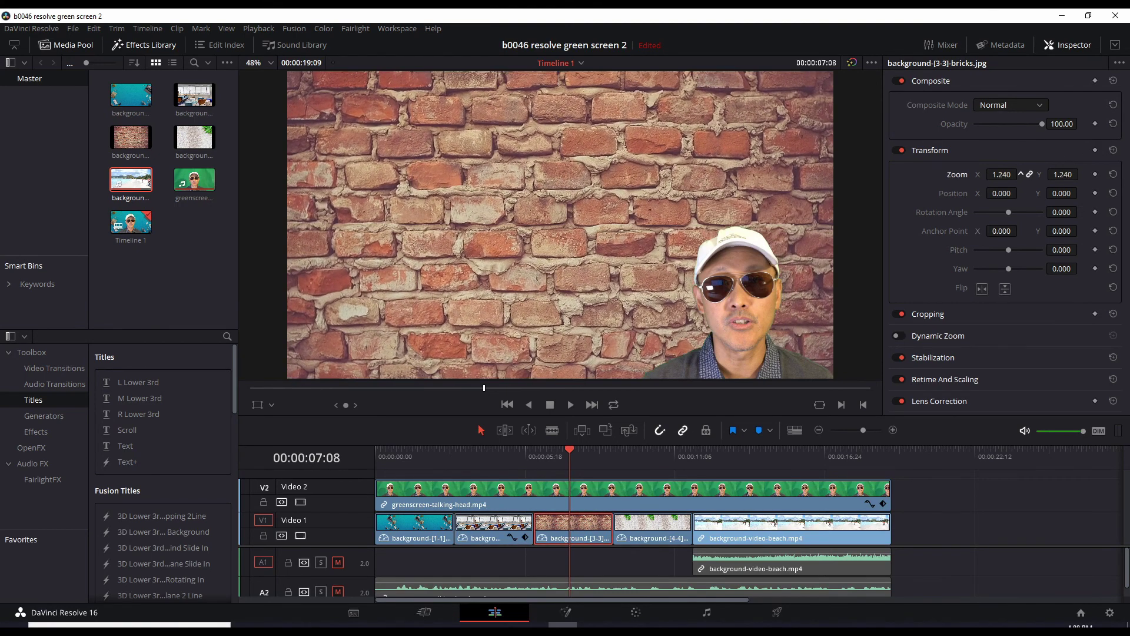
pyautogui.click(657, 532)
pyautogui.click(663, 457)
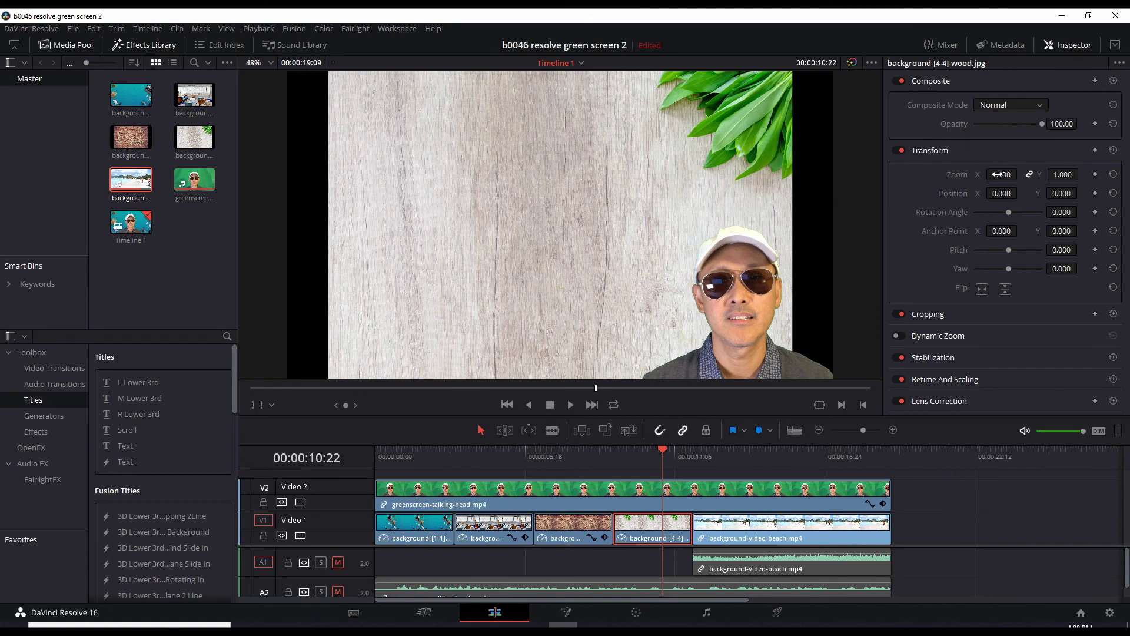
pyautogui.moveTo(957, 175); pyautogui.dragTo(989, 175)
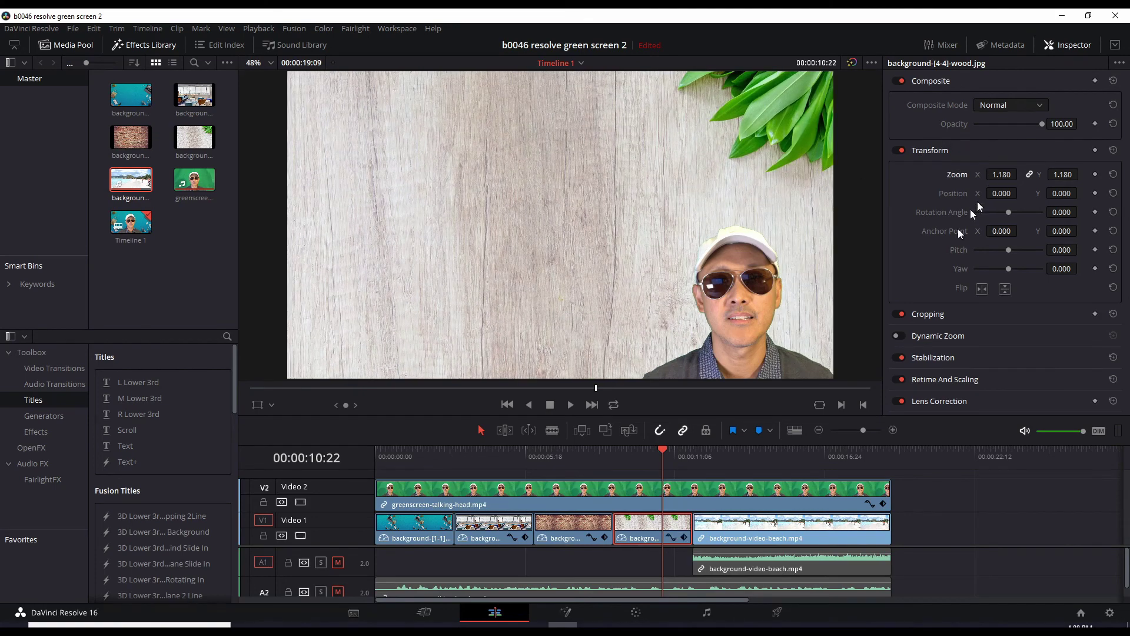
pyautogui.click(378, 457)
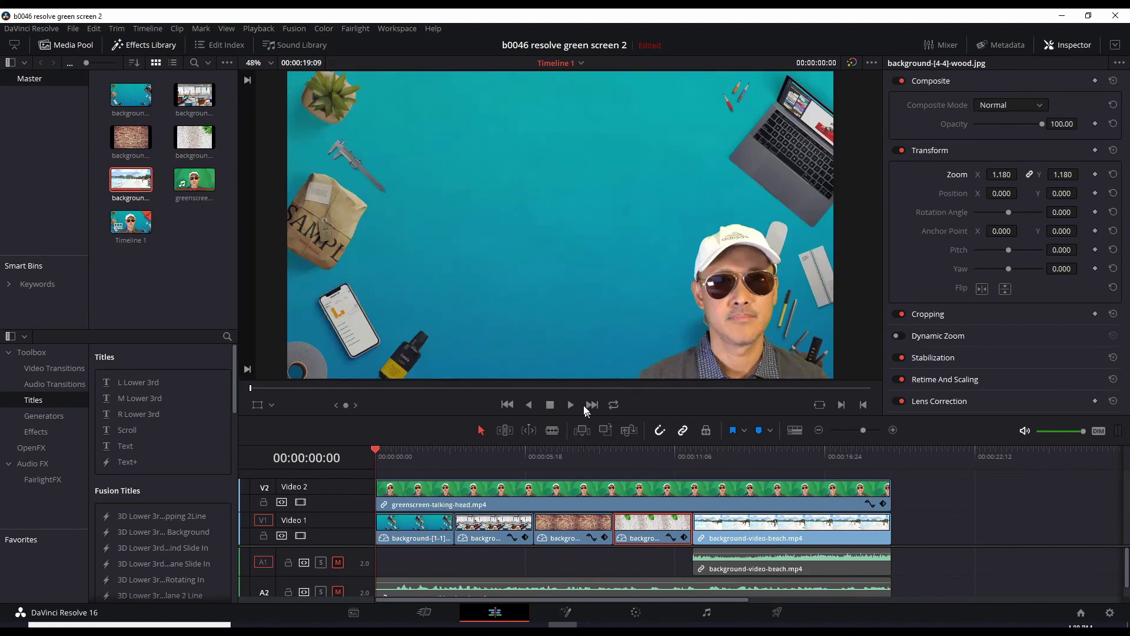
pyautogui.click(572, 404)
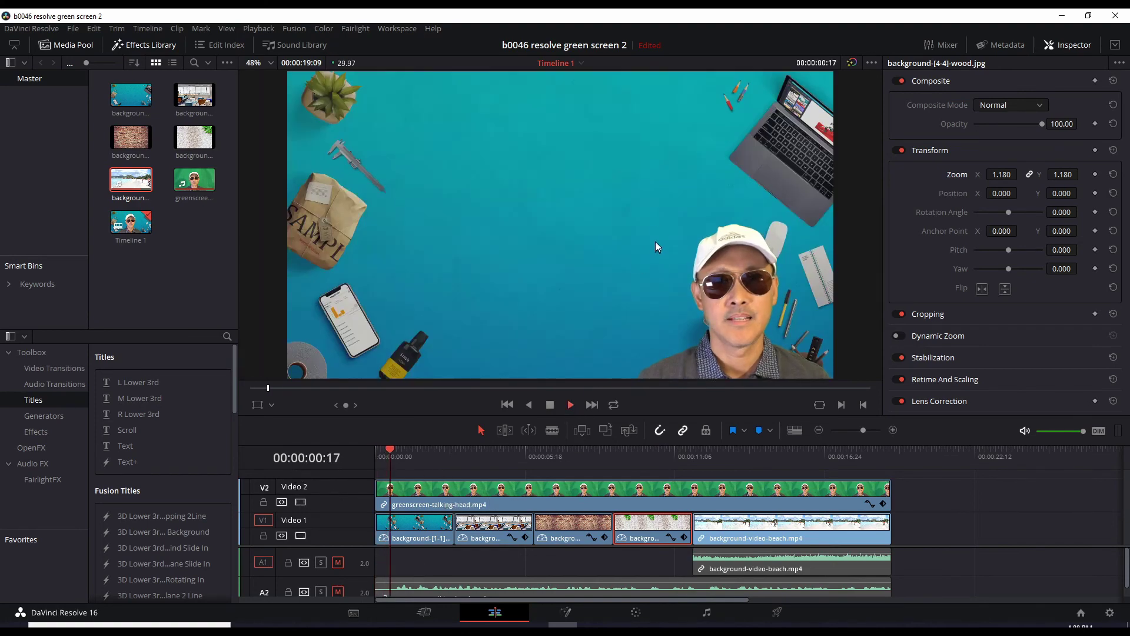